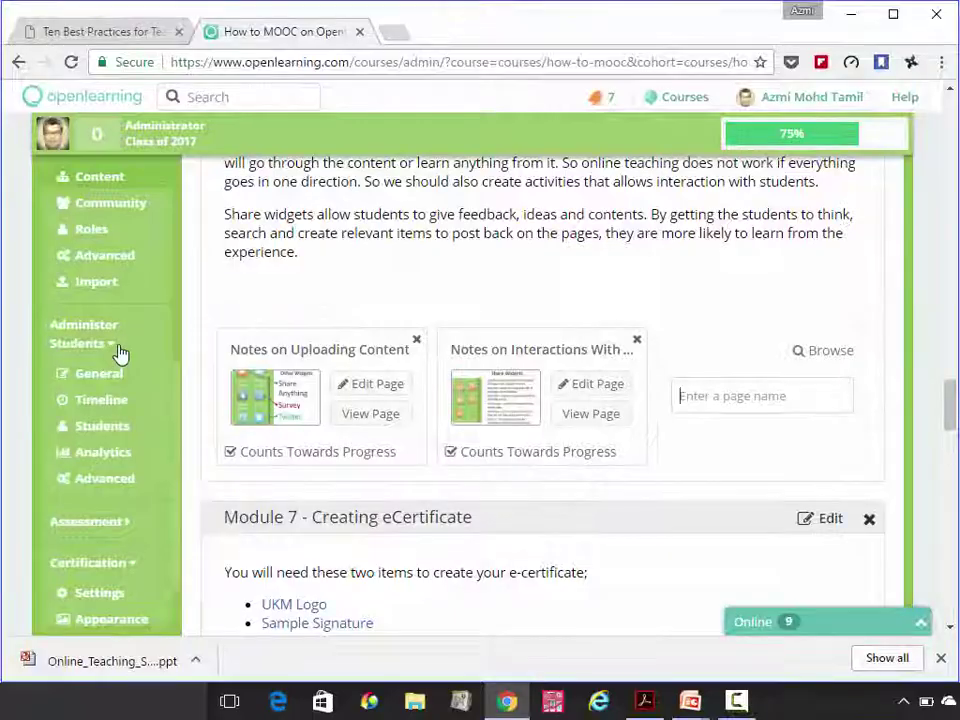
# - Open the course's Content setup and go to Module 6 - Uploading Course Content
pyautogui.scroll(3, 155, 350)
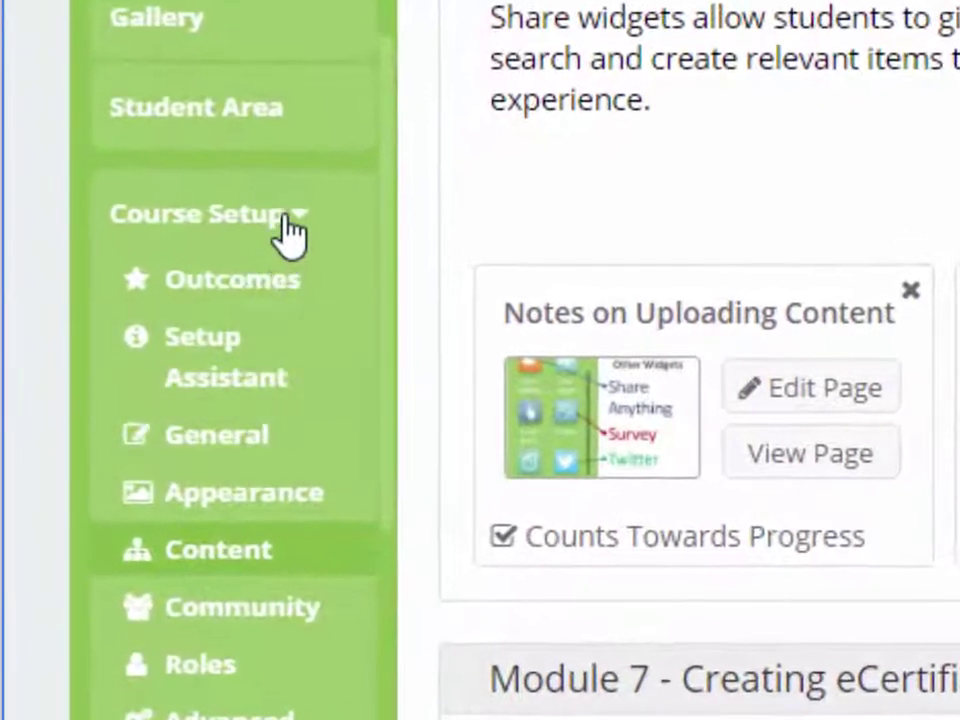
pyautogui.click(286, 234)
pyautogui.click(278, 236)
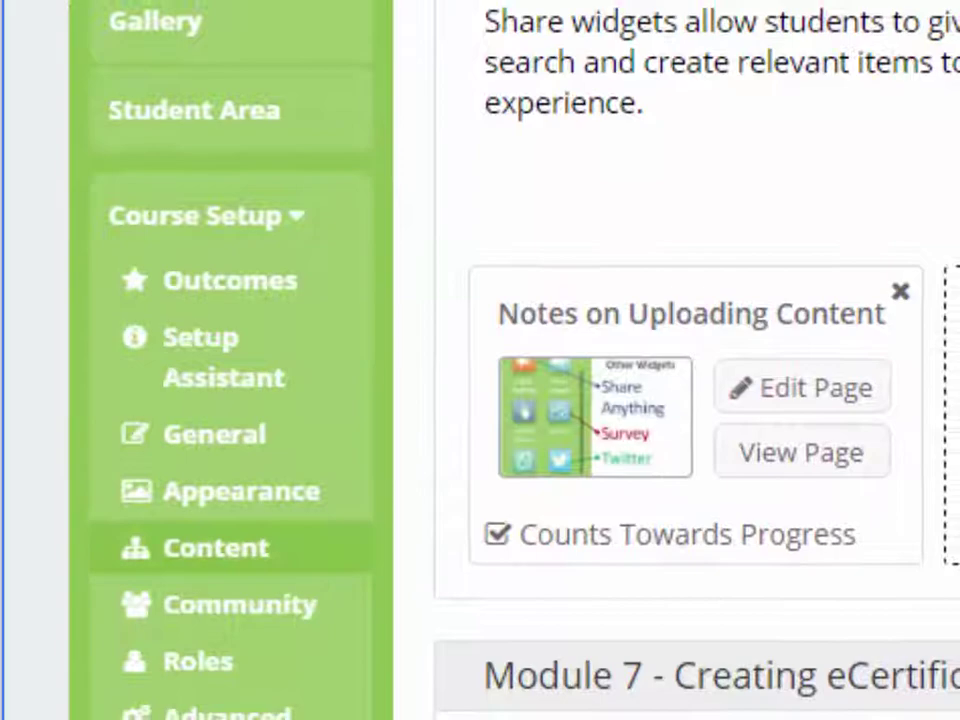
pyautogui.scroll(-5, 700, 450)
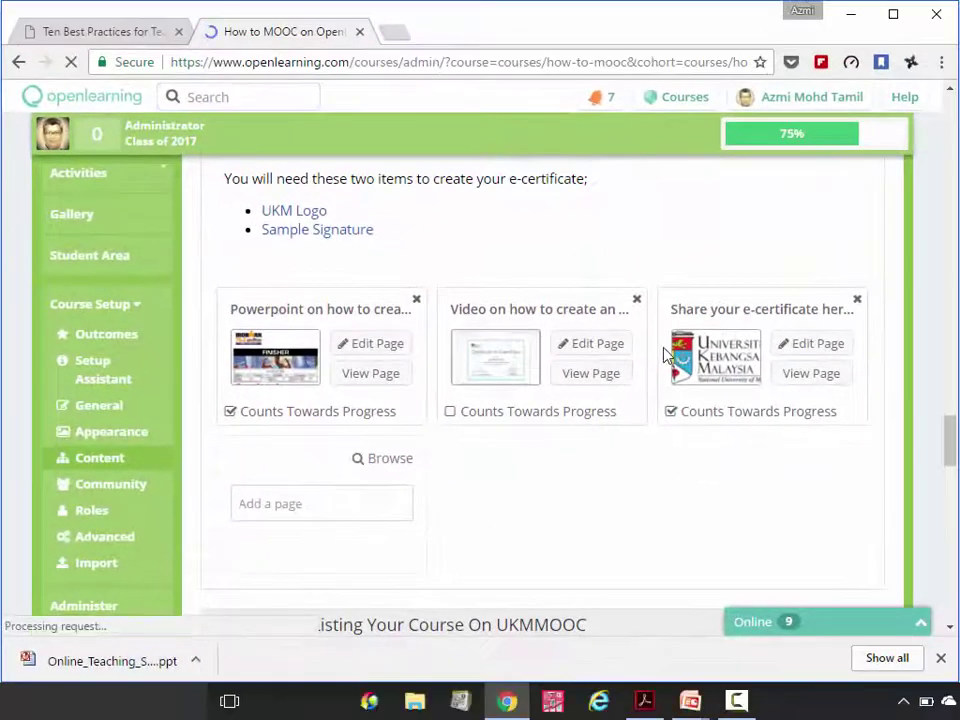
pyautogui.scroll(-10, 711, 499)
pyautogui.scroll(-2, 813, 511)
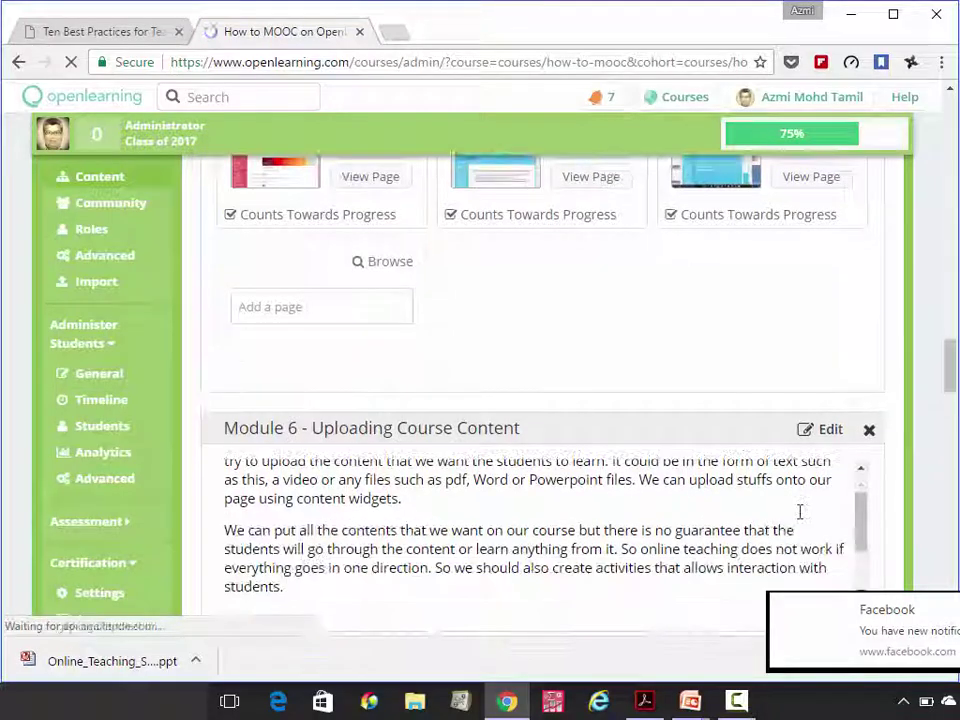
pyautogui.scroll(-5, 788, 510)
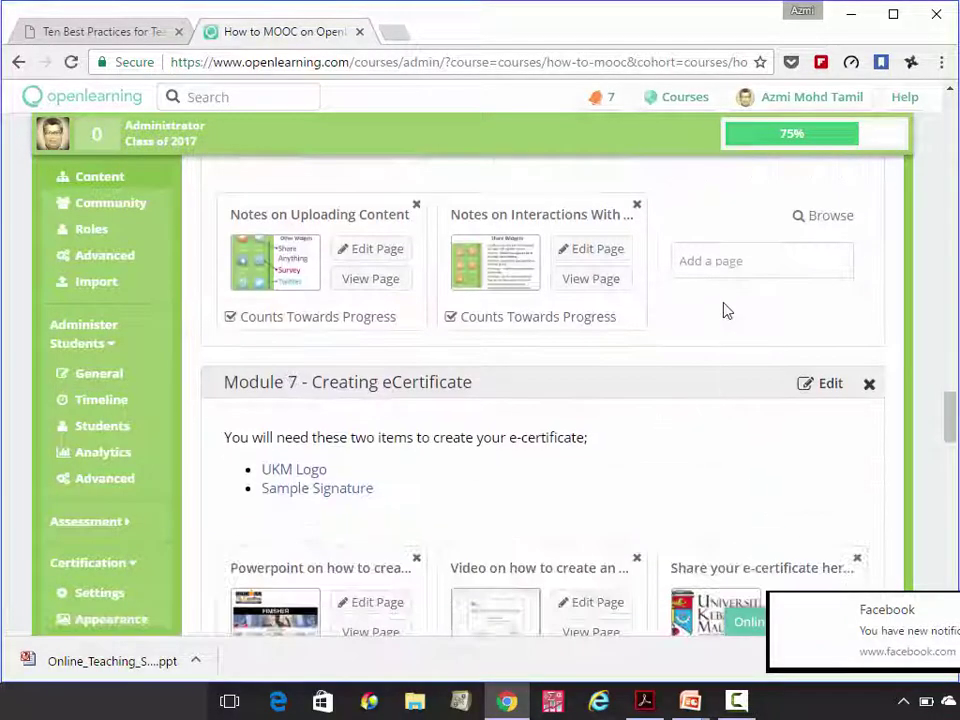
# - Create a new page named "Online Teaching Strategies" in Module 6 - Uploading Course Content
pyautogui.click(750, 272)
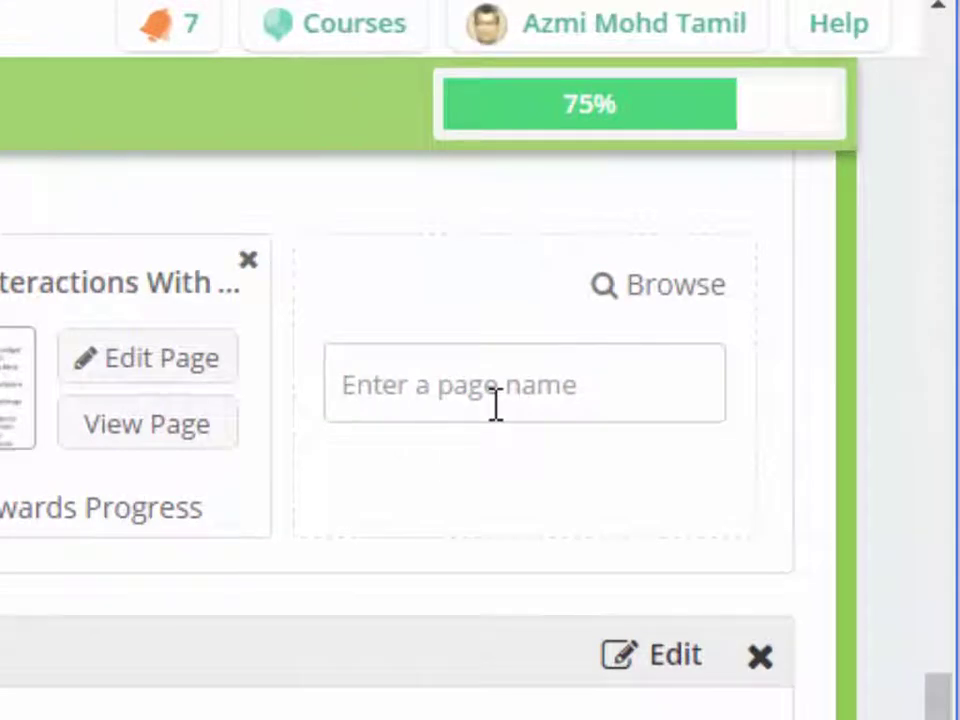
pyautogui.write('Onl')
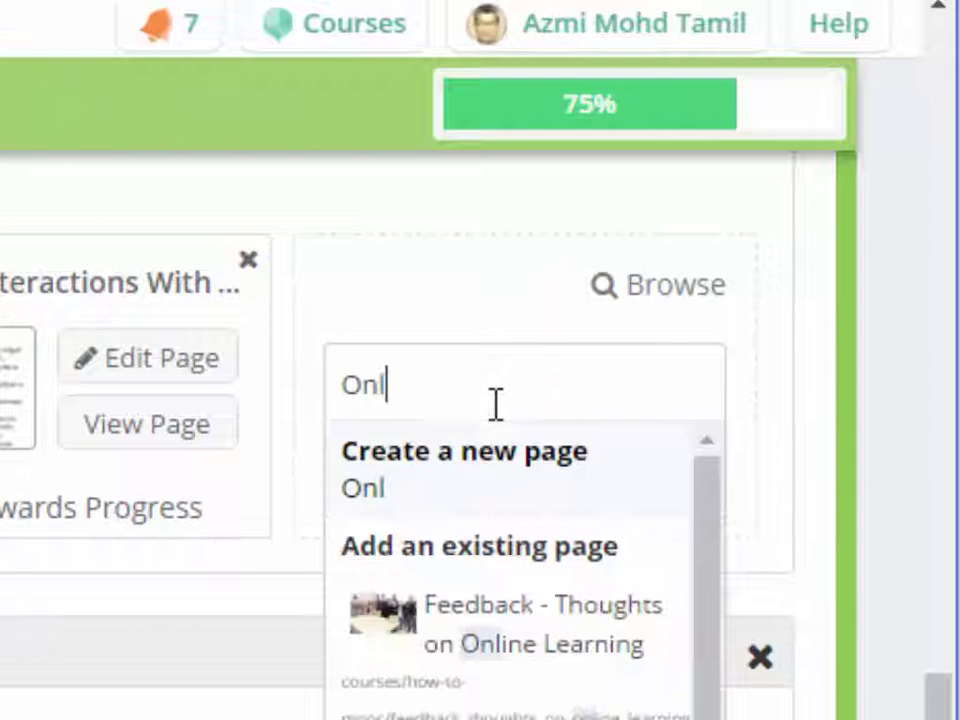
pyautogui.write('ine Te')
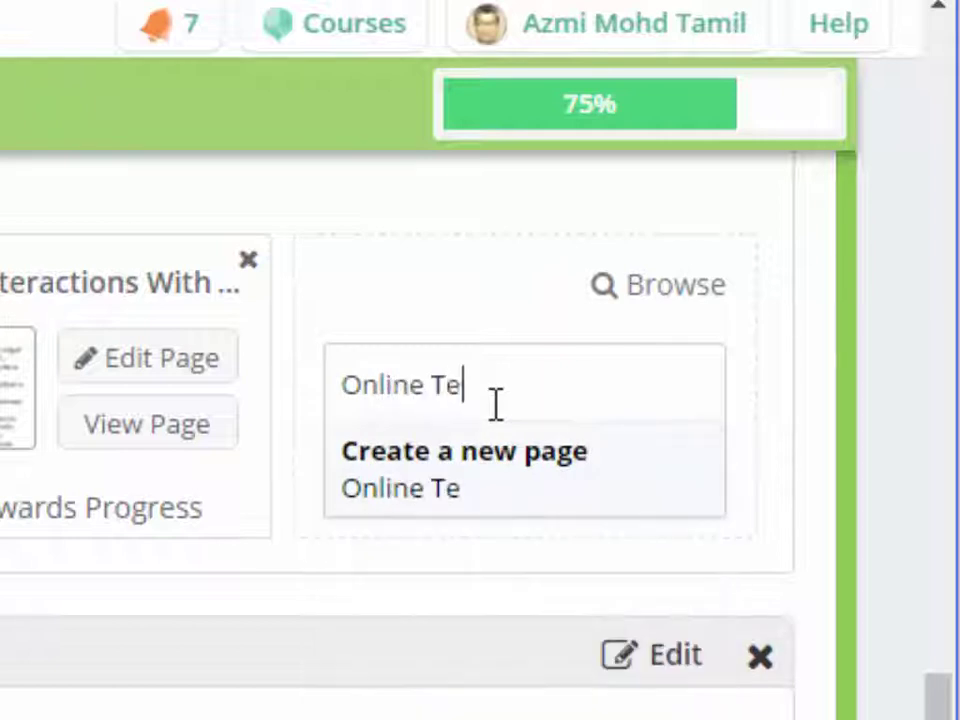
pyautogui.write('aching ')
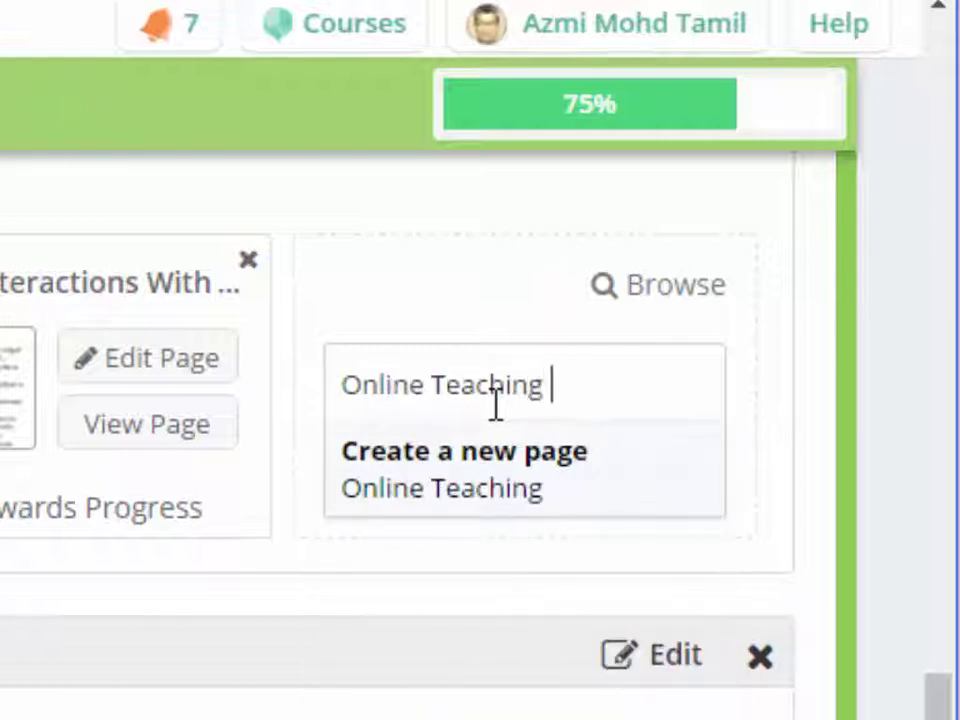
pyautogui.write('Strategies')
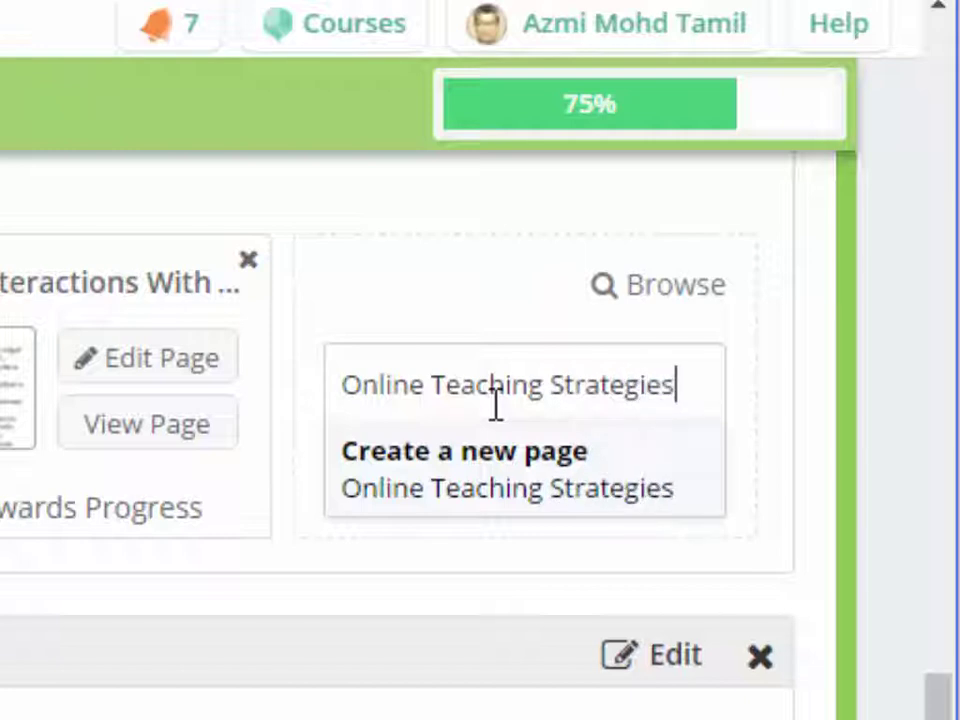
pyautogui.press('Escape')
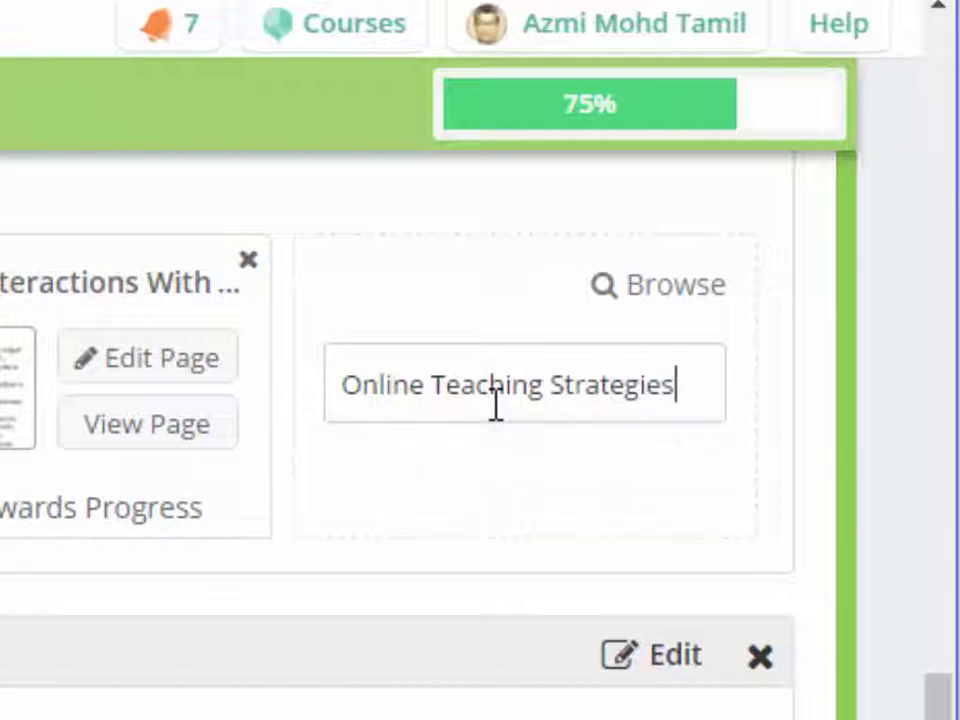
pyautogui.press('Return')
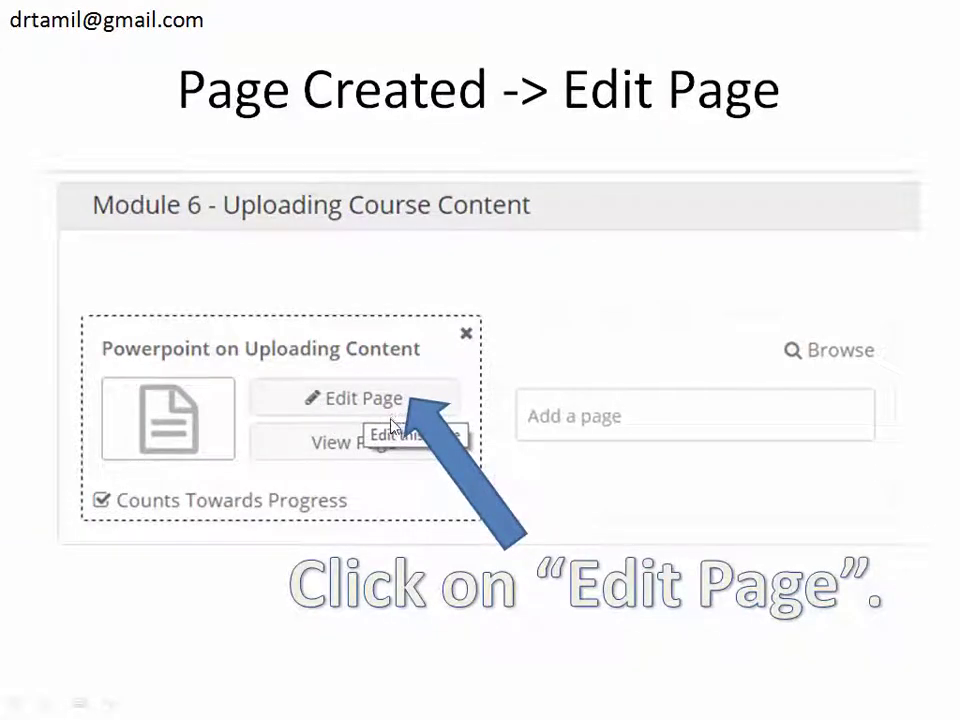
# - Return to the course in the browser, open the Online Teaching Strategies page for editing and upload introtomoocukm.png as its thumbnail
pyautogui.hotkey('alt', 'Tab')
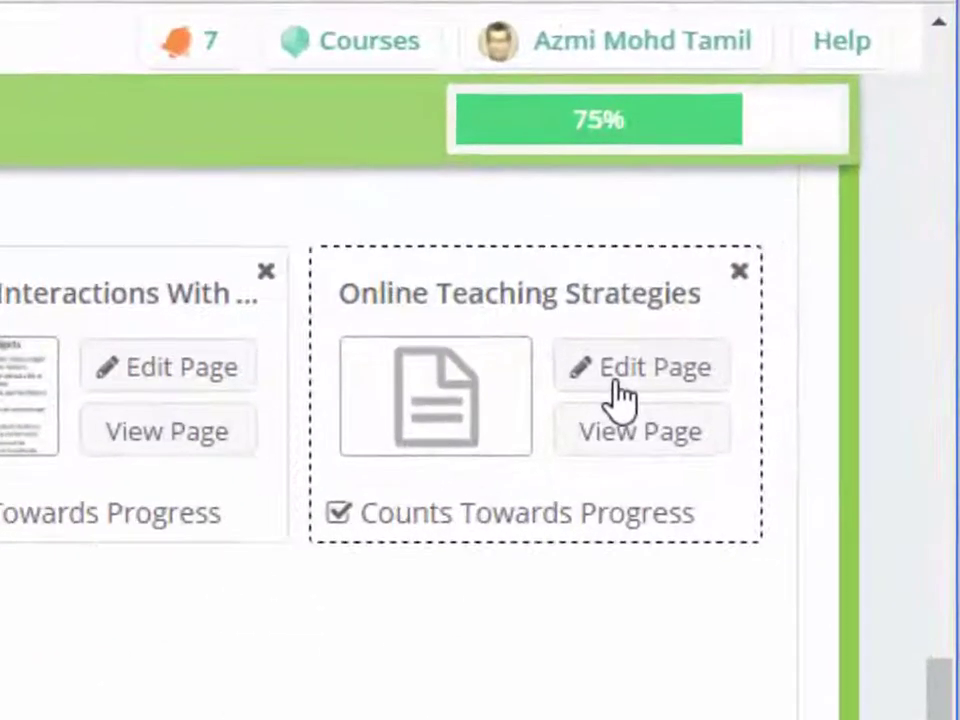
pyautogui.click(773, 276)
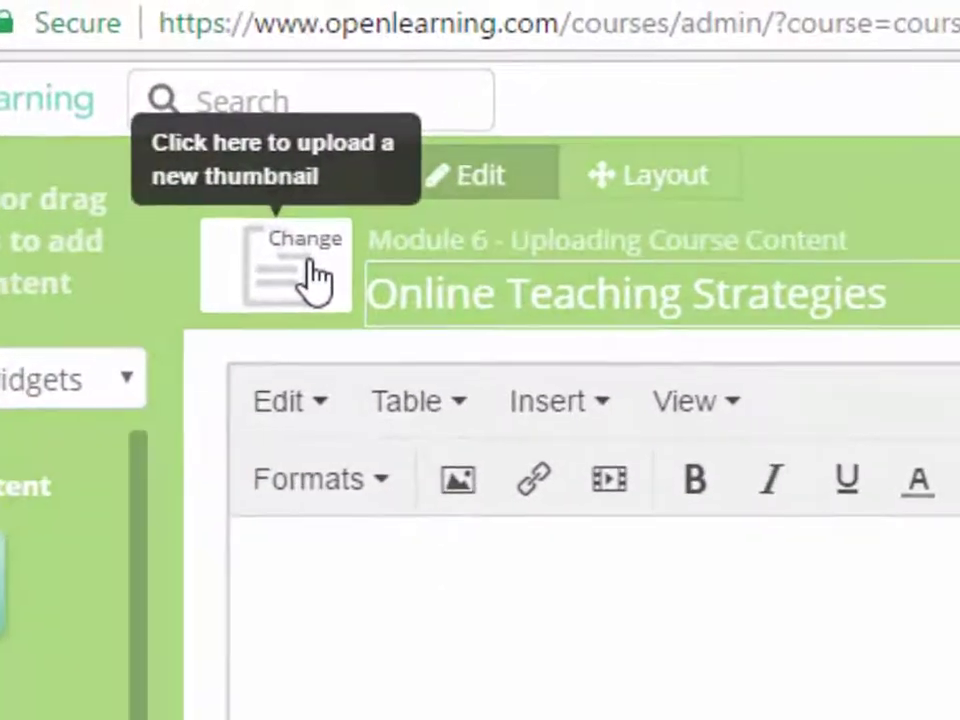
pyautogui.click(322, 282)
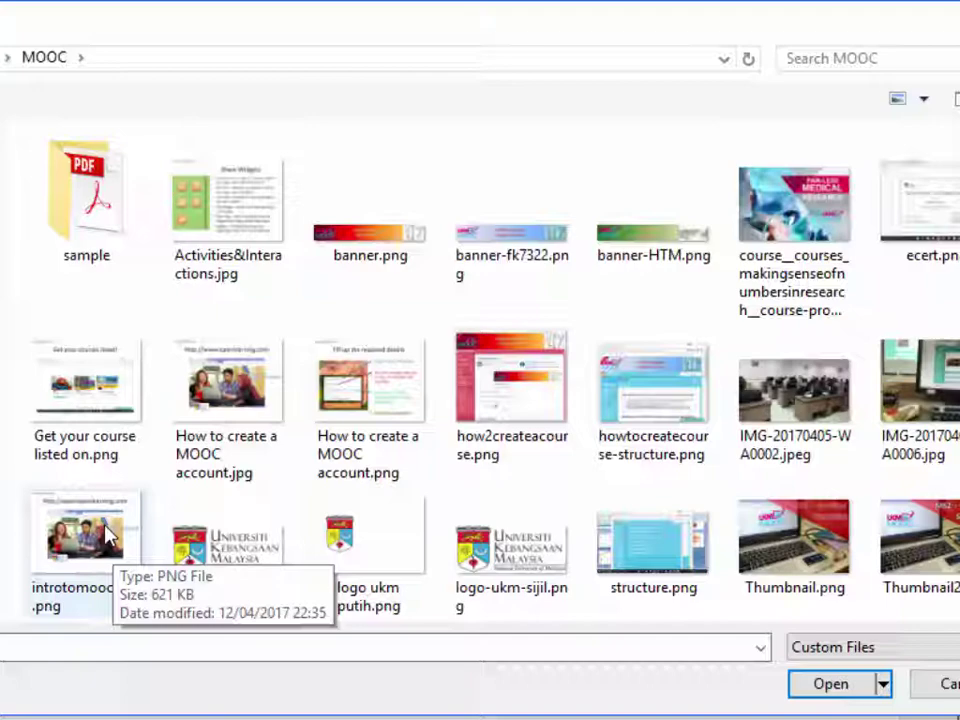
pyautogui.click(108, 537)
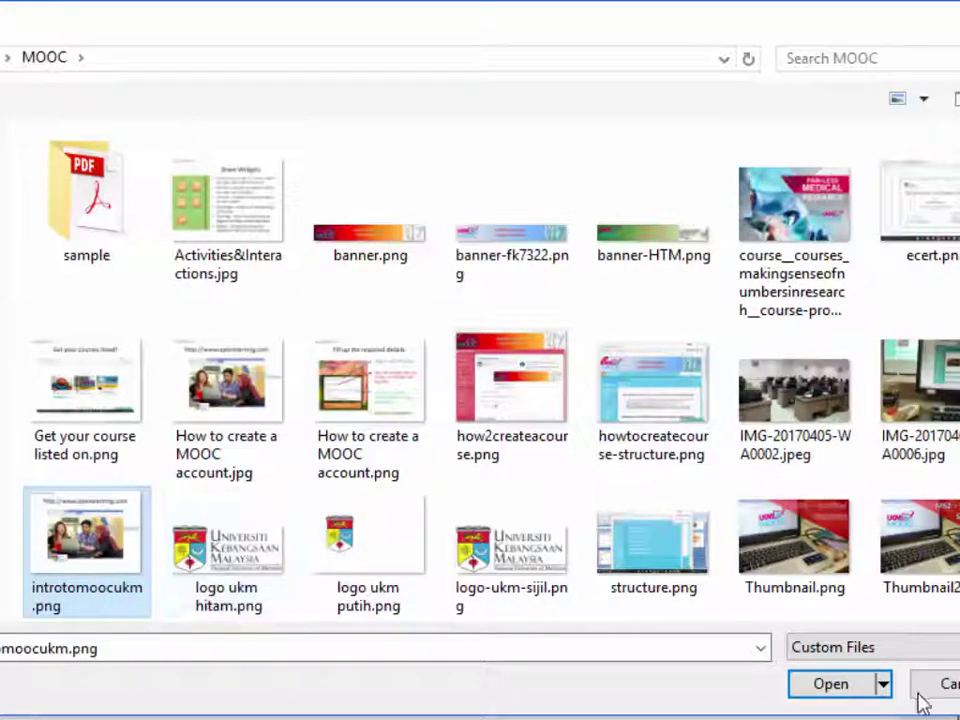
pyautogui.click(868, 684)
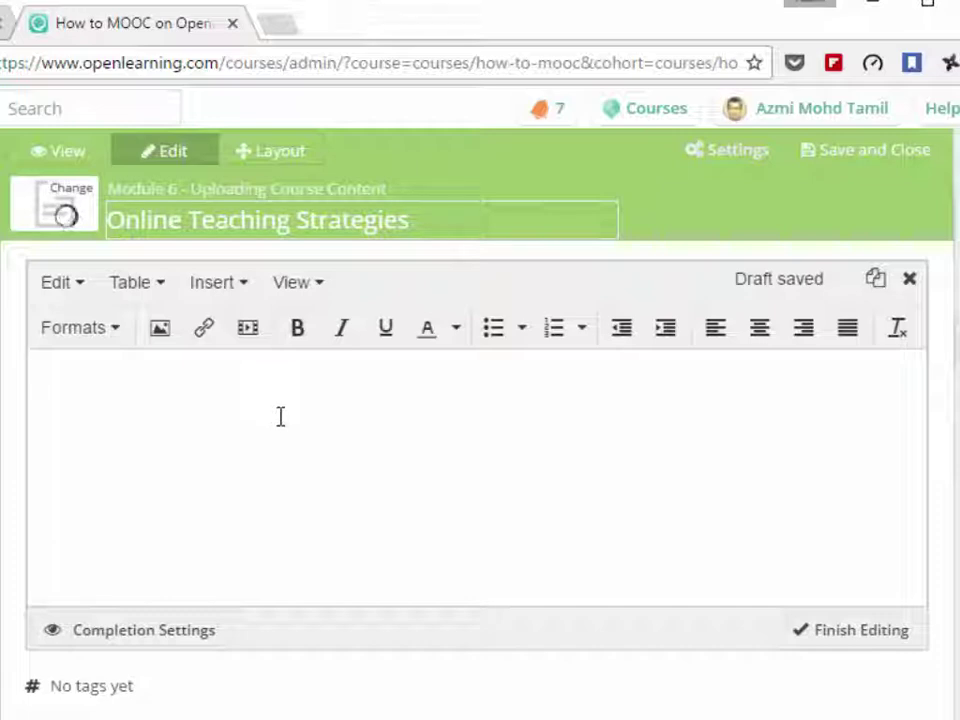
# - Paste the copied article on ten best practices for teaching online into the page's text area
pyautogui.hotkey('ctrl', 'v')
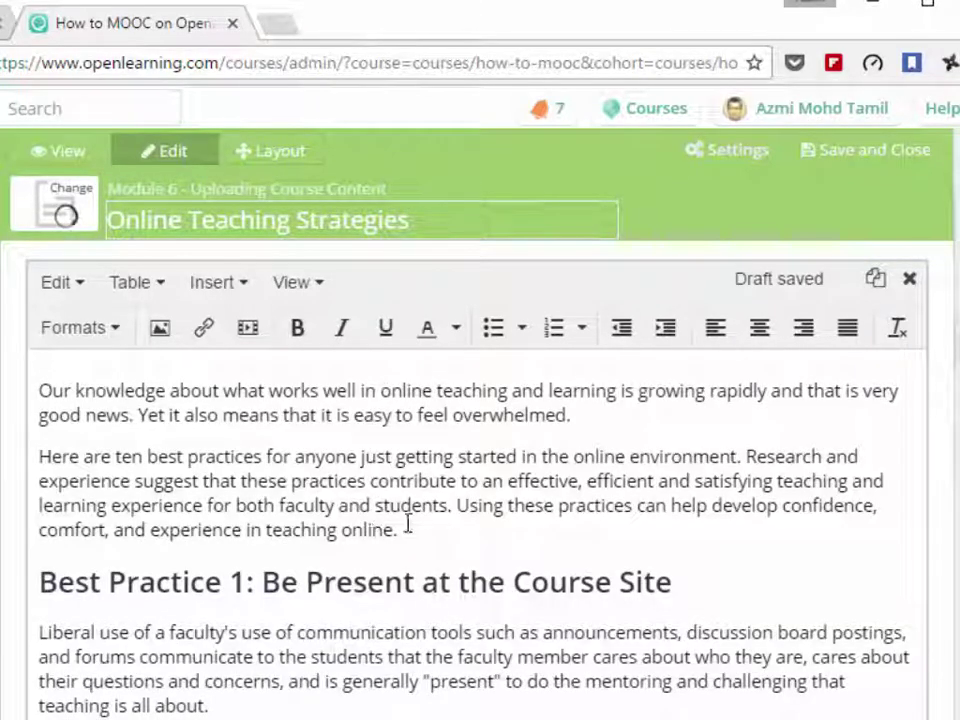
pyautogui.scroll(-7, 620, 548)
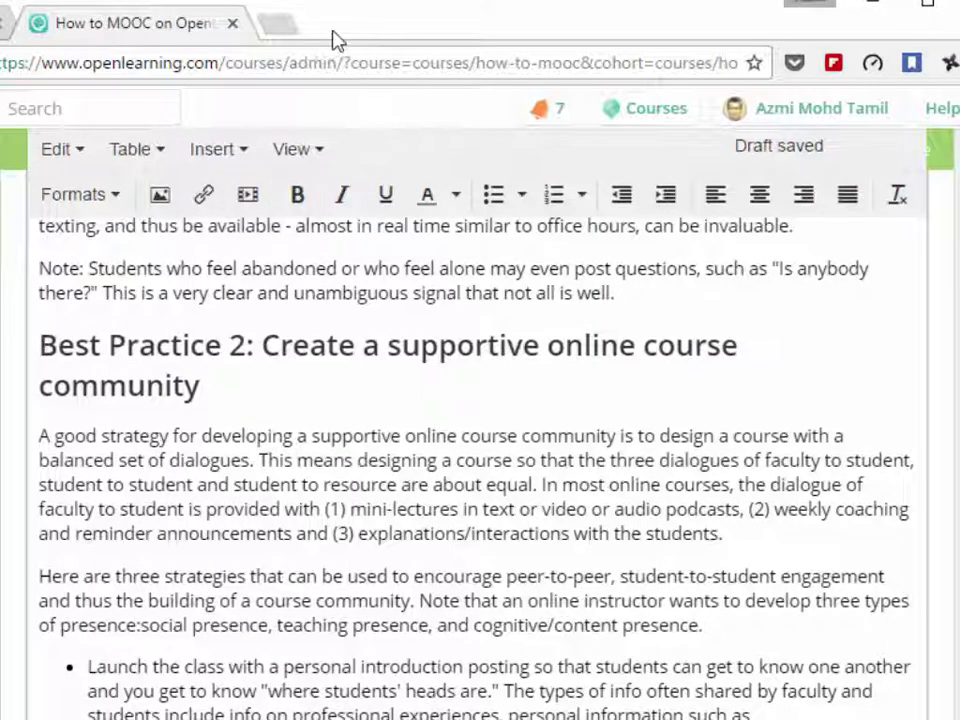
# - Copy the address of the "Best Practices in Online Teaching" YouTube video from the browsing history and return to the course page
pyautogui.hotkey('ctrl', 'h')
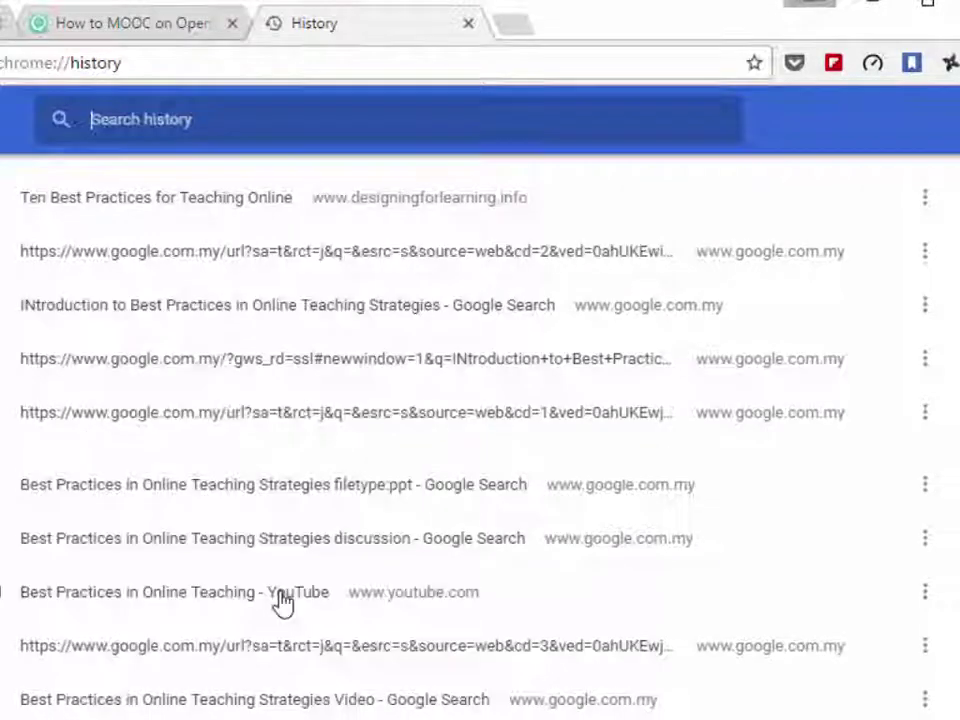
pyautogui.click(281, 598)
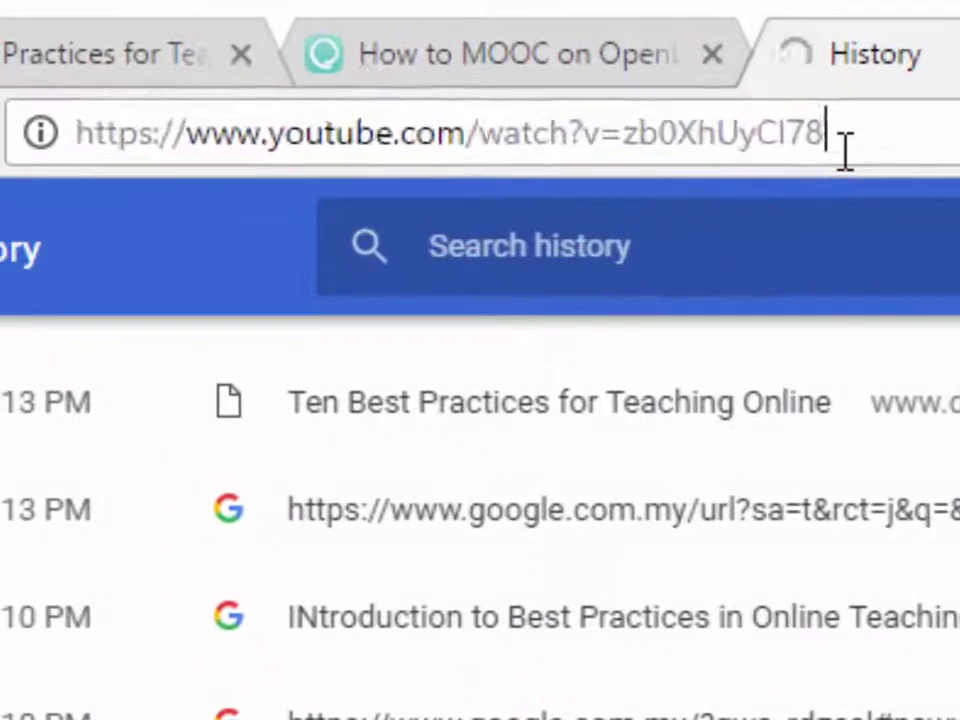
pyautogui.click(298, 68)
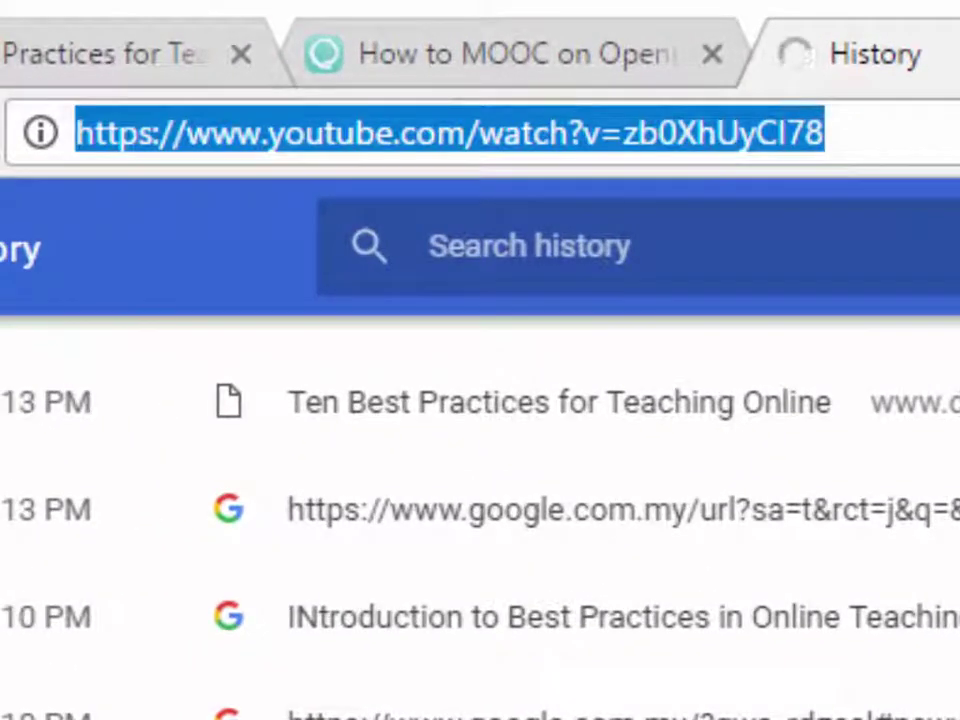
pyautogui.click(490, 62)
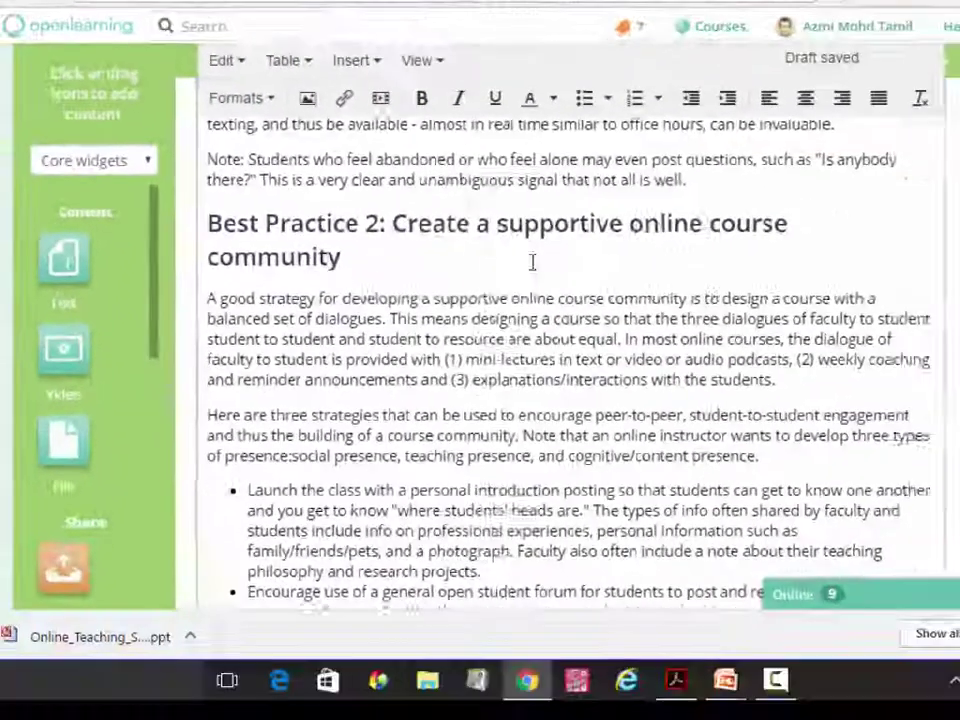
# - Add a Video widget directly below the end of the pasted article text
pyautogui.scroll(-8, 349, 248)
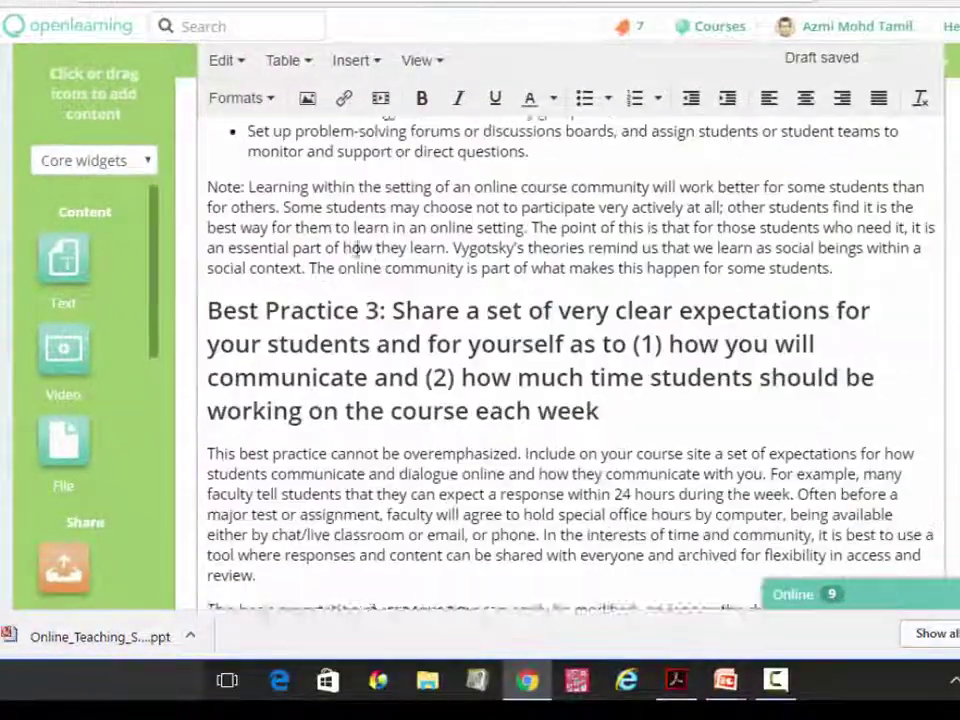
pyautogui.scroll(-1, 349, 248)
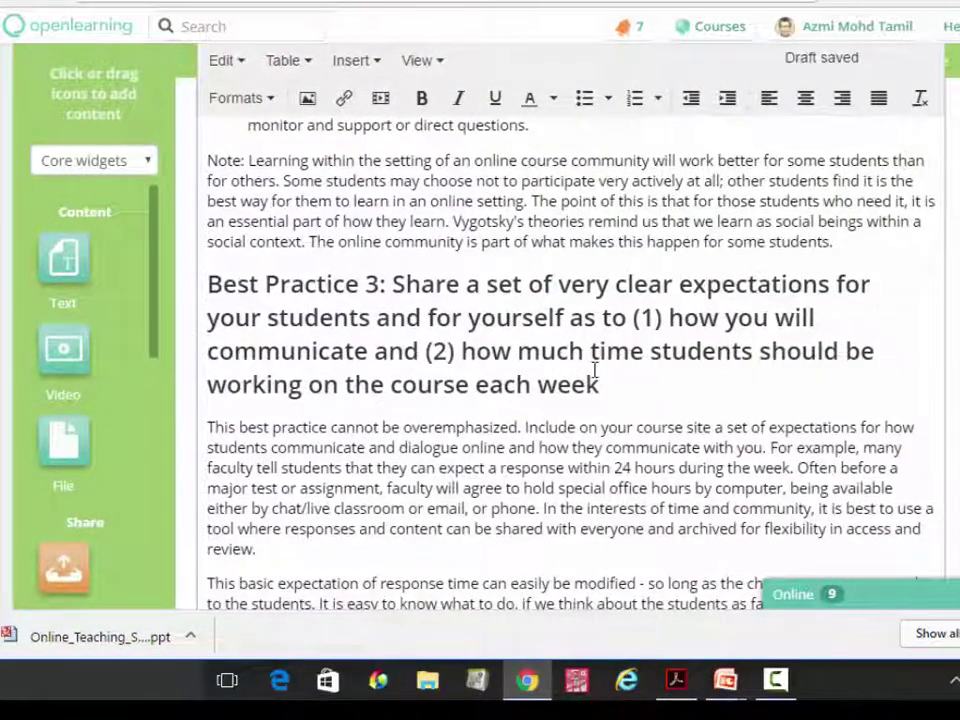
pyautogui.scroll(-2, 400, 376)
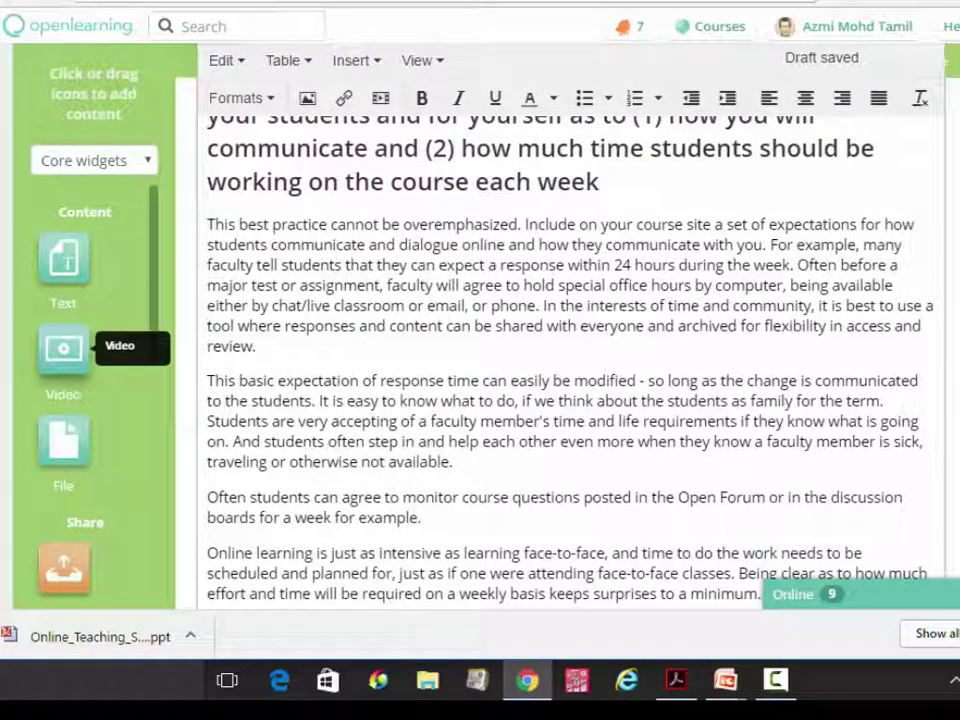
pyautogui.scroll(-10, 570, 360)
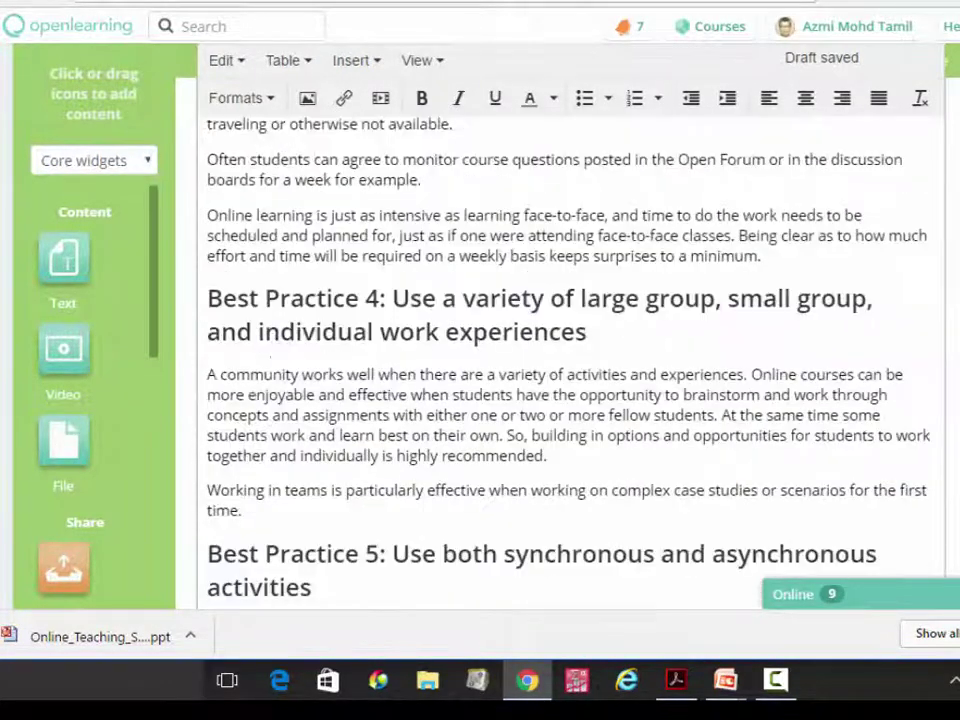
pyautogui.scroll(-15, 570, 360)
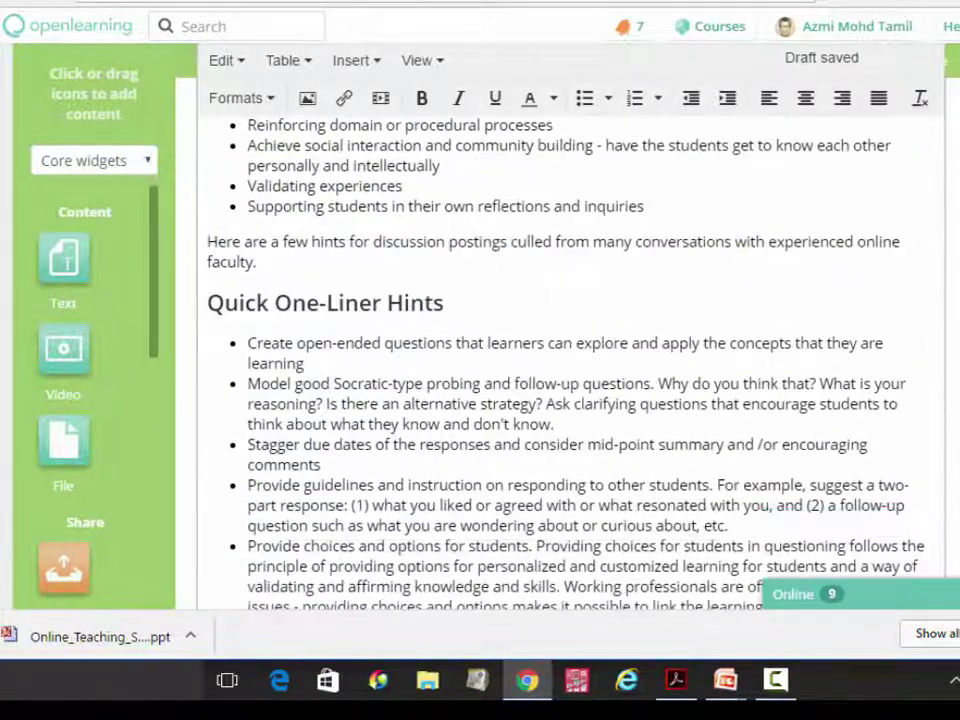
pyautogui.scroll(-15, 570, 360)
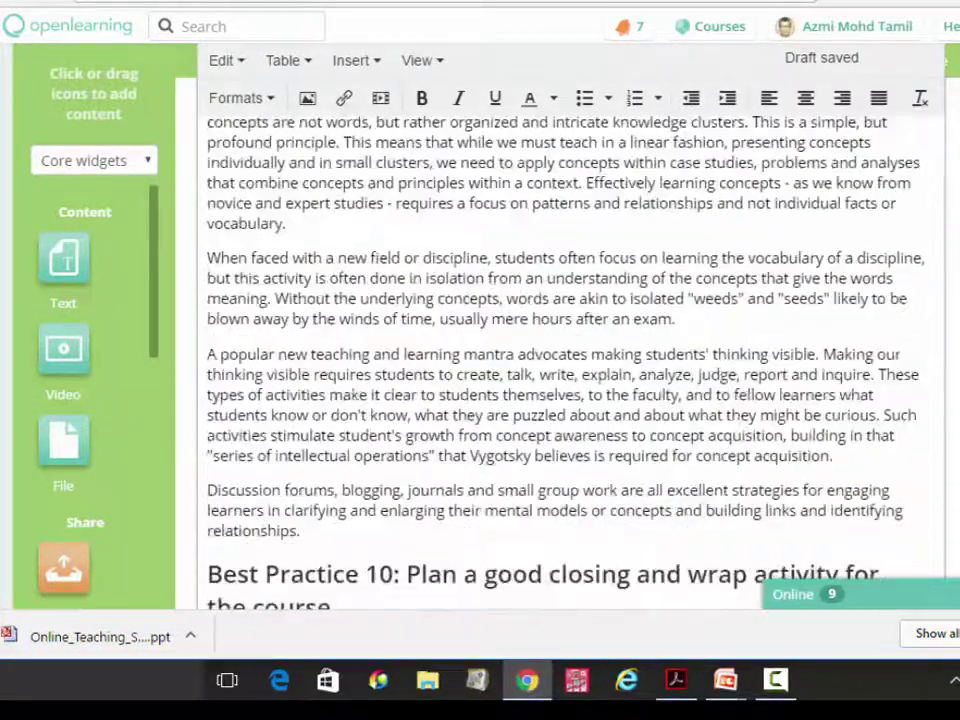
pyautogui.scroll(-15, 570, 360)
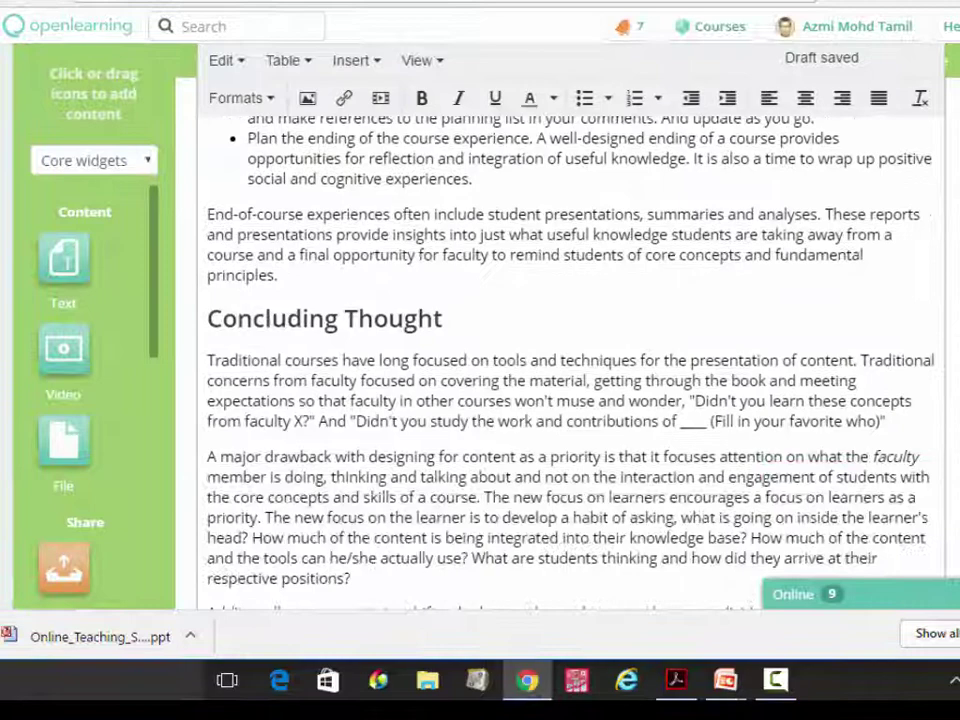
pyautogui.scroll(-1, 784, 470)
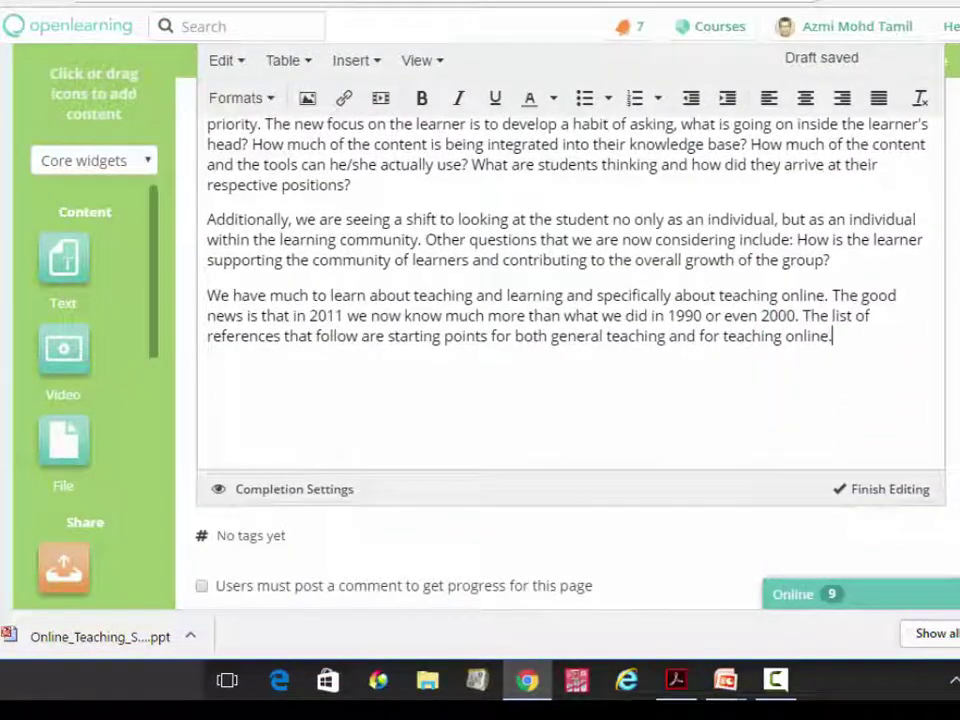
pyautogui.moveTo(69, 354); pyautogui.dragTo(353, 515)
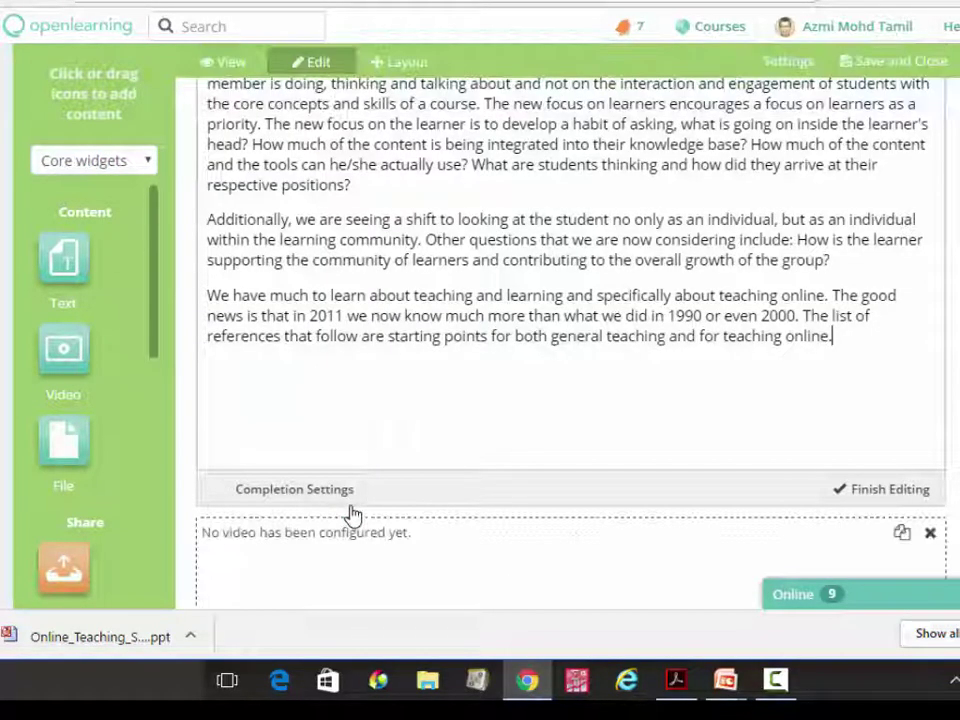
# - Open the empty video widget's options and set the video heading to "Best Online Teaching Strategies"
pyautogui.scroll(-3, 549, 439)
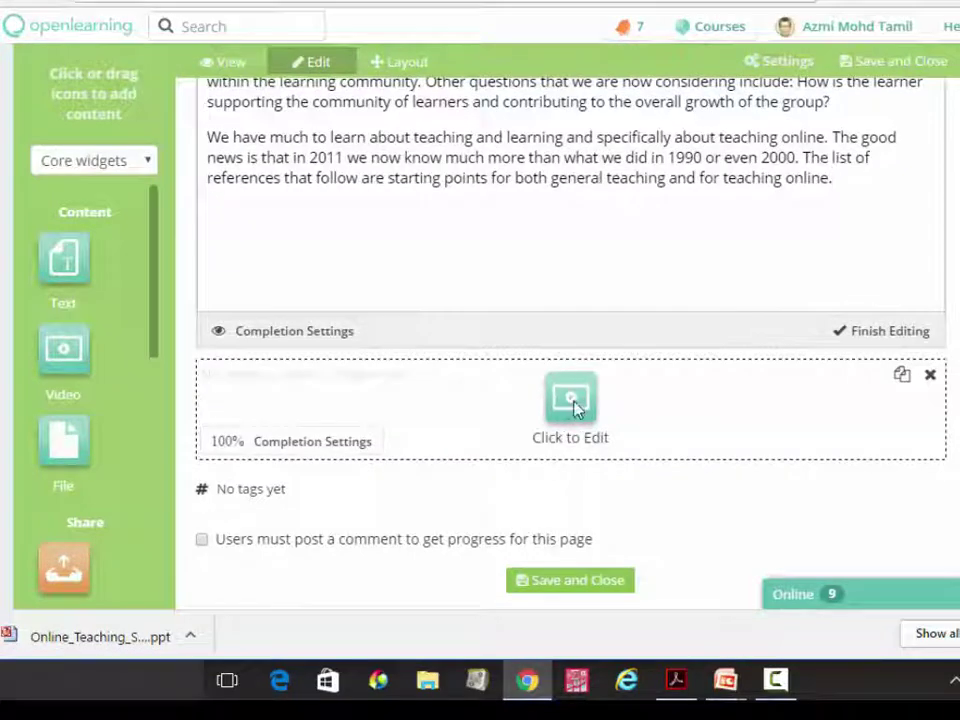
pyautogui.click(572, 400)
pyautogui.click(327, 472)
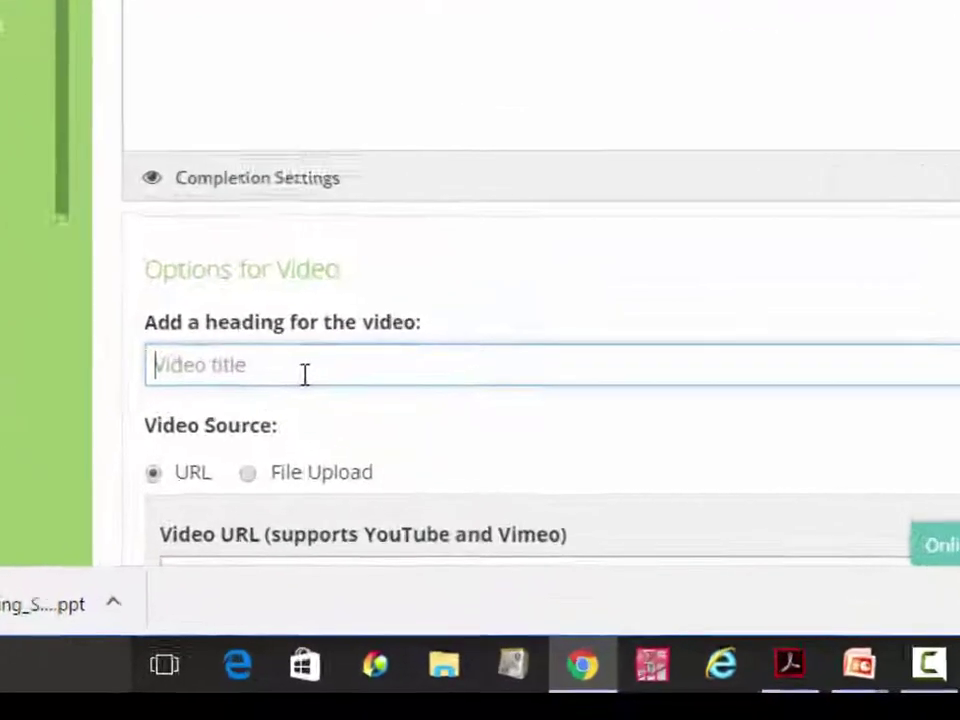
pyautogui.write('Best')
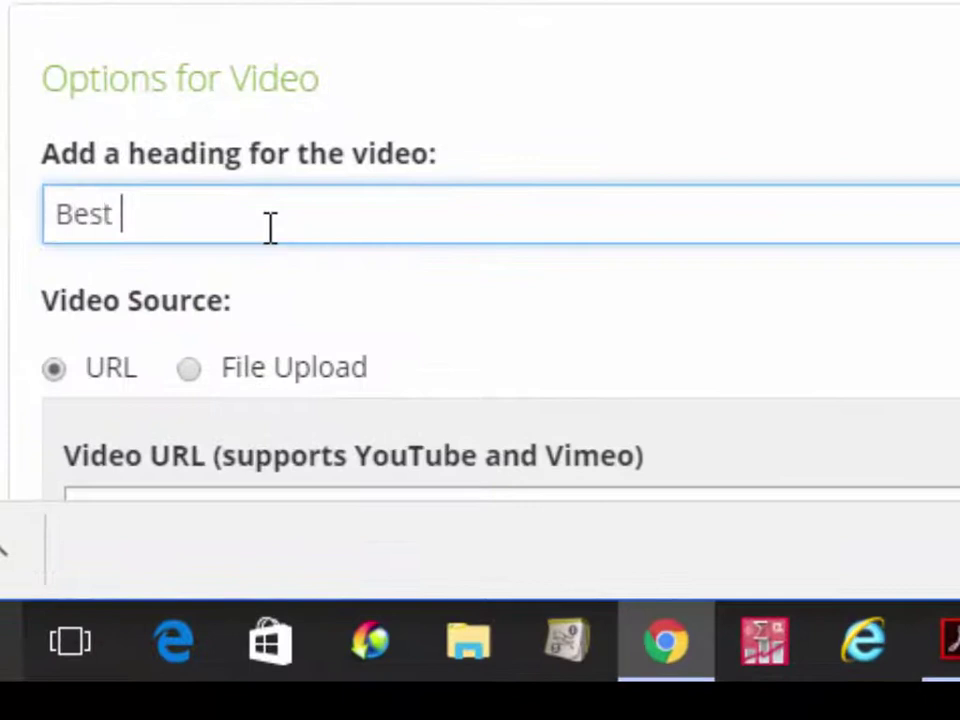
pyautogui.write(' Online Tea')
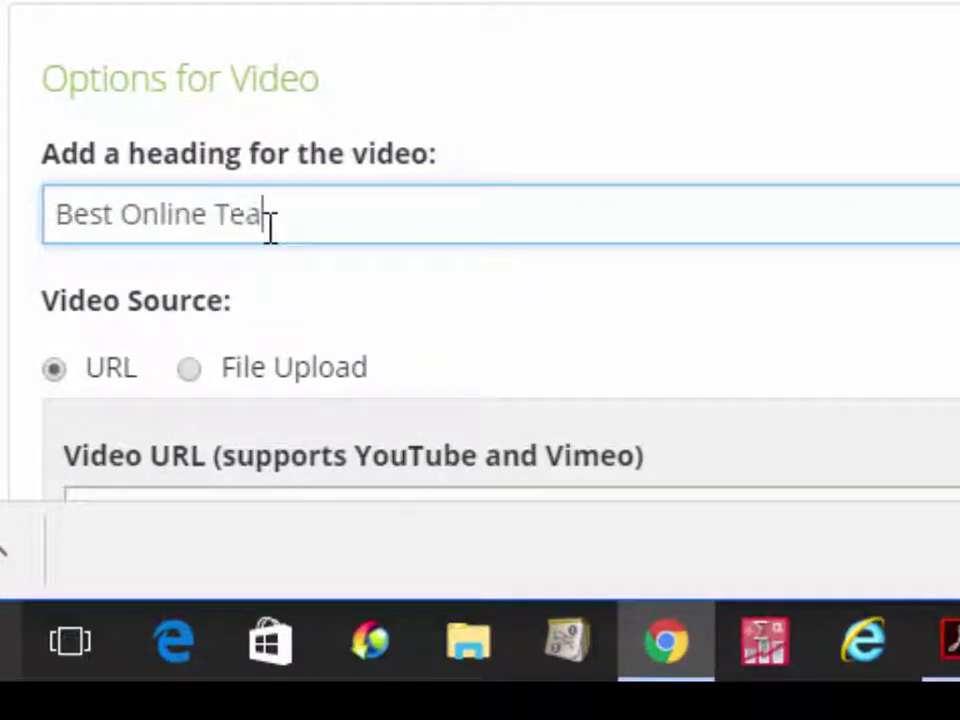
pyautogui.write('ching Strategies')
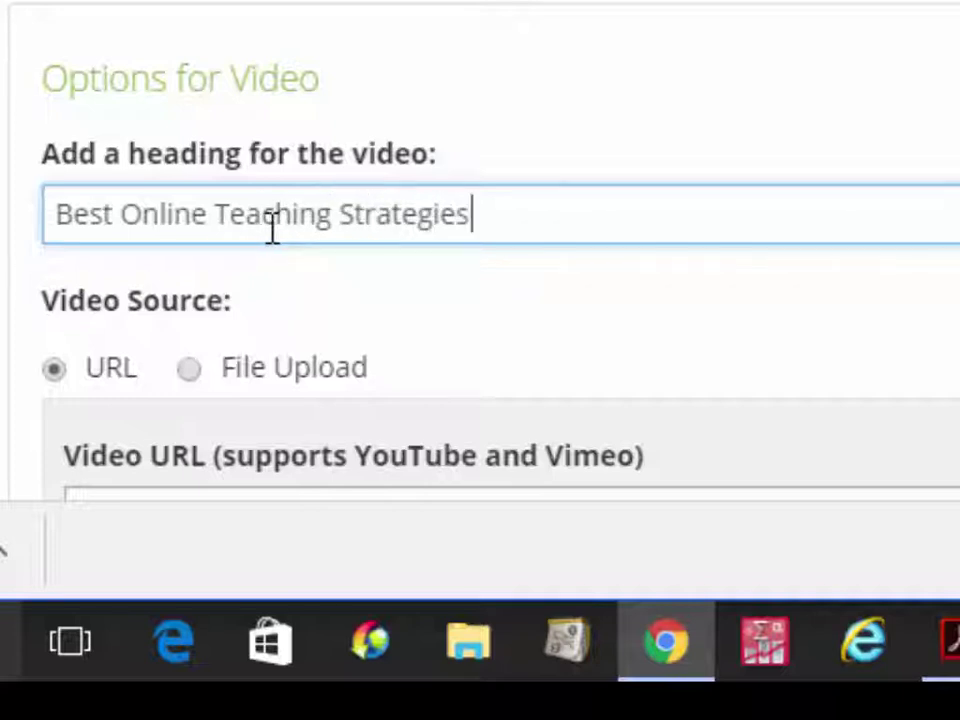
pyautogui.scroll(10, 831, 176)
pyautogui.scroll(-8, 827, 180)
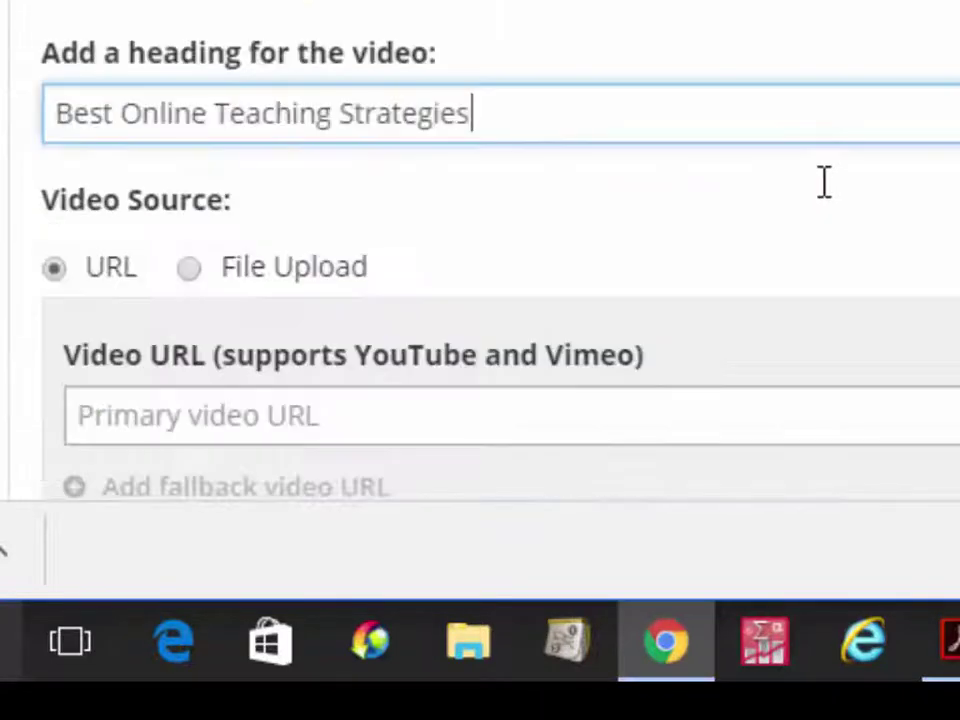
pyautogui.scroll(-3, 824, 182)
pyautogui.click(171, 120)
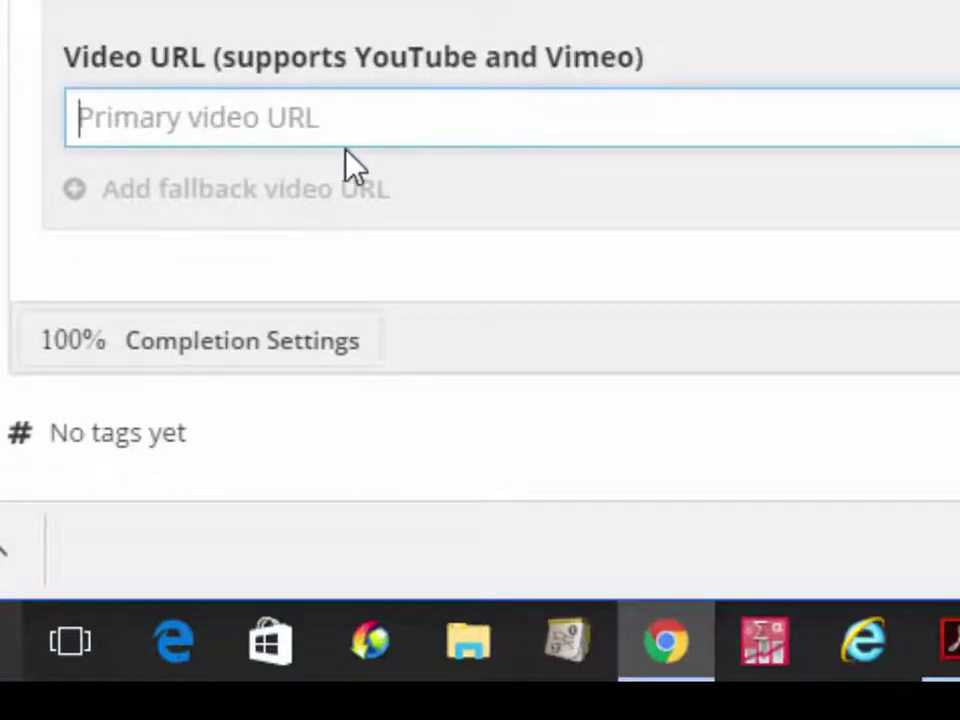
pyautogui.write('https://www.youtube.com/watch?v=zb0XhUyCI78')
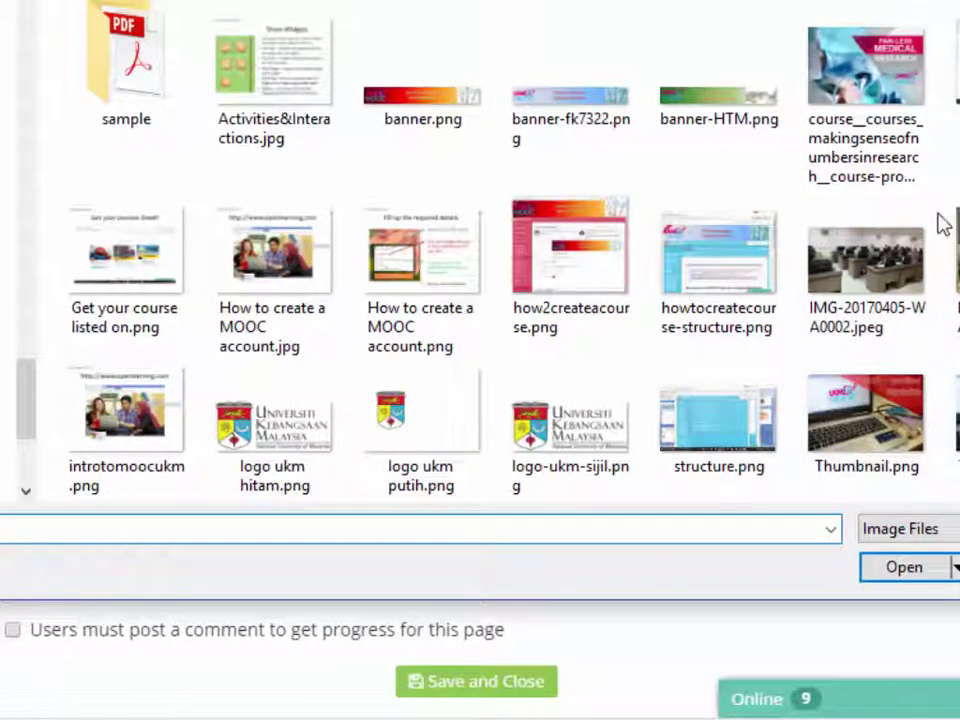
# - Choose Uploading Course Content.jpg as the image for the video and finish editing the video widget
pyautogui.scroll(-2, 870, 262)
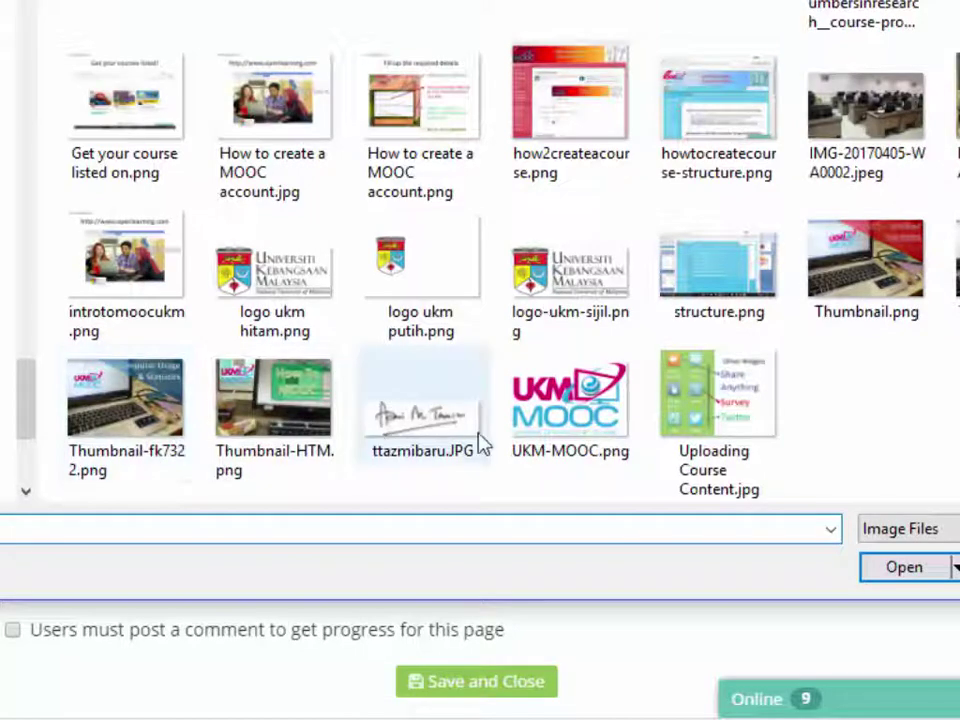
pyautogui.click(563, 407)
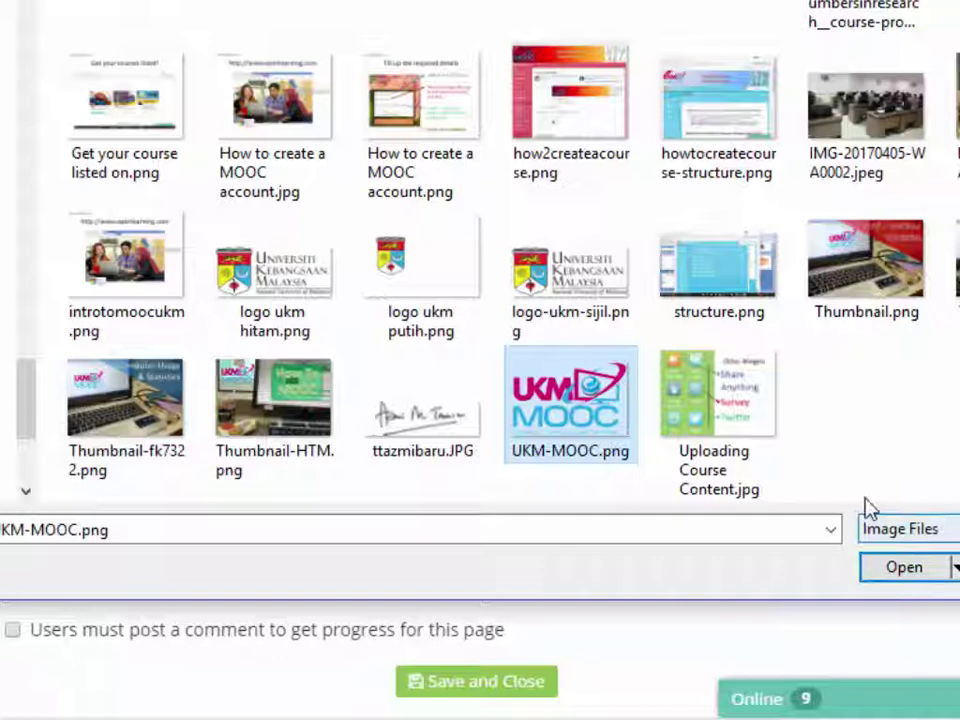
pyautogui.click(735, 407)
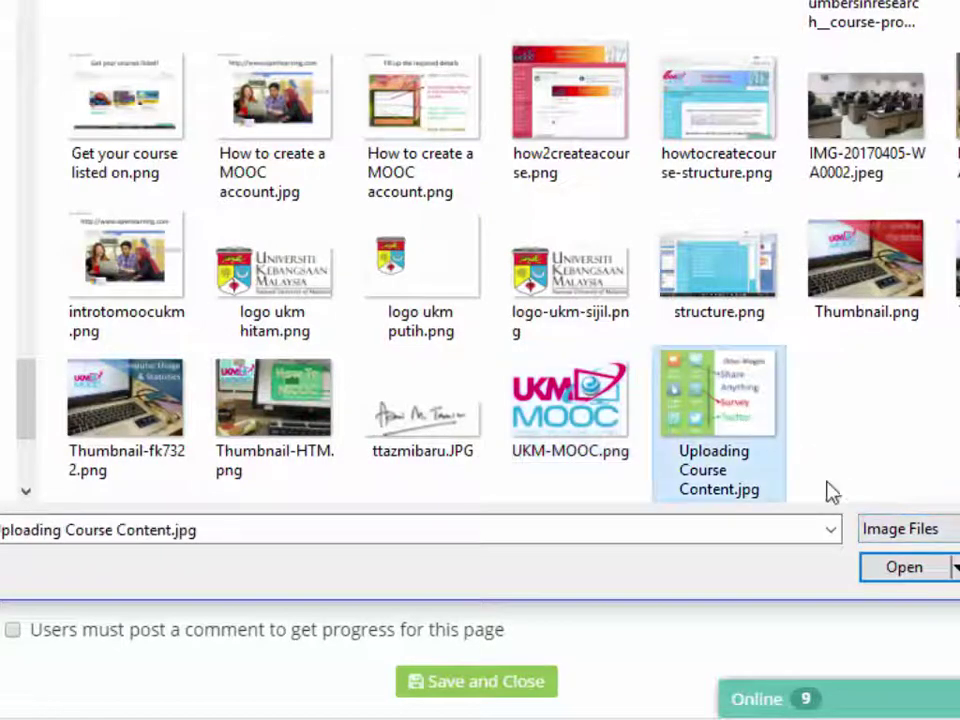
pyautogui.click(928, 576)
pyautogui.scroll(8, 569, 362)
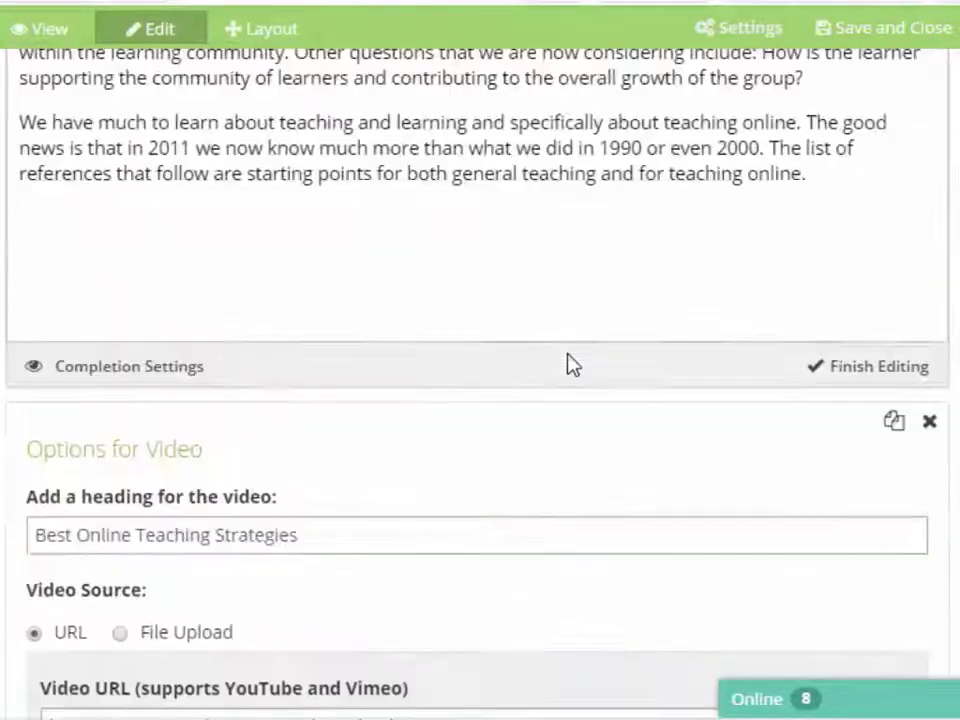
pyautogui.scroll(-2, 569, 355)
pyautogui.scroll(-5, 569, 355)
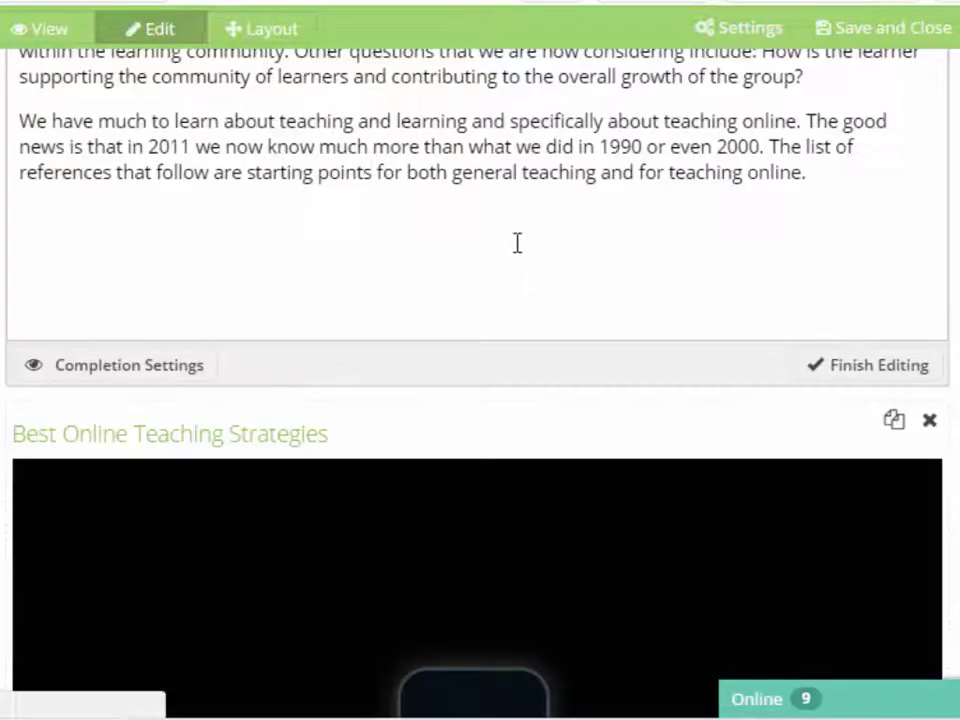
# - Add a File widget directly below the embedded video, above the page tags
pyautogui.scroll(4, 516, 242)
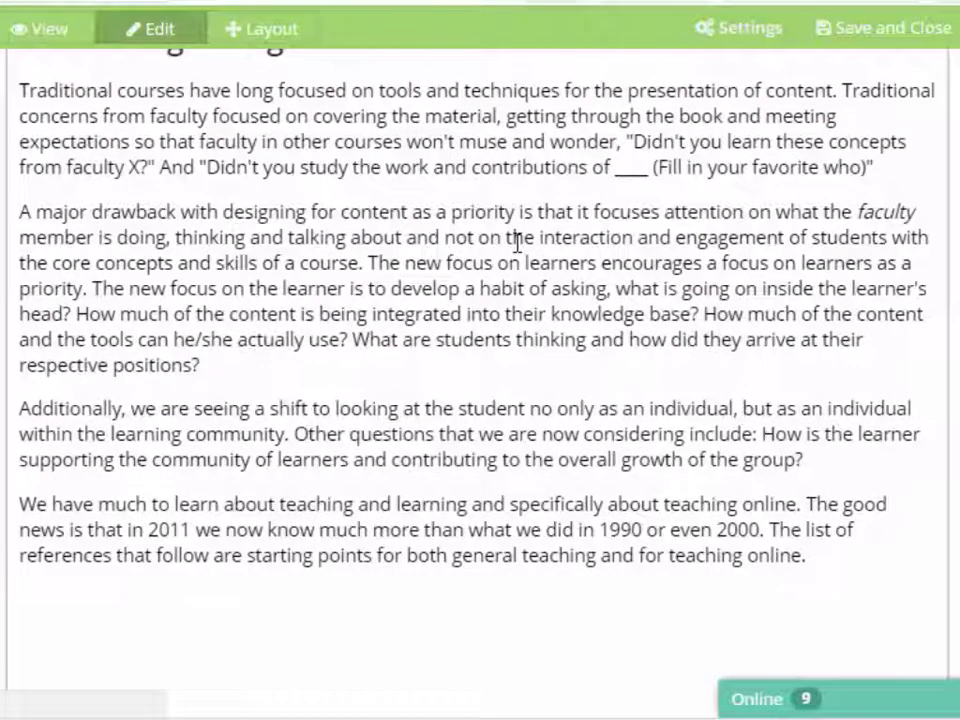
pyautogui.scroll(-7, 479, 234)
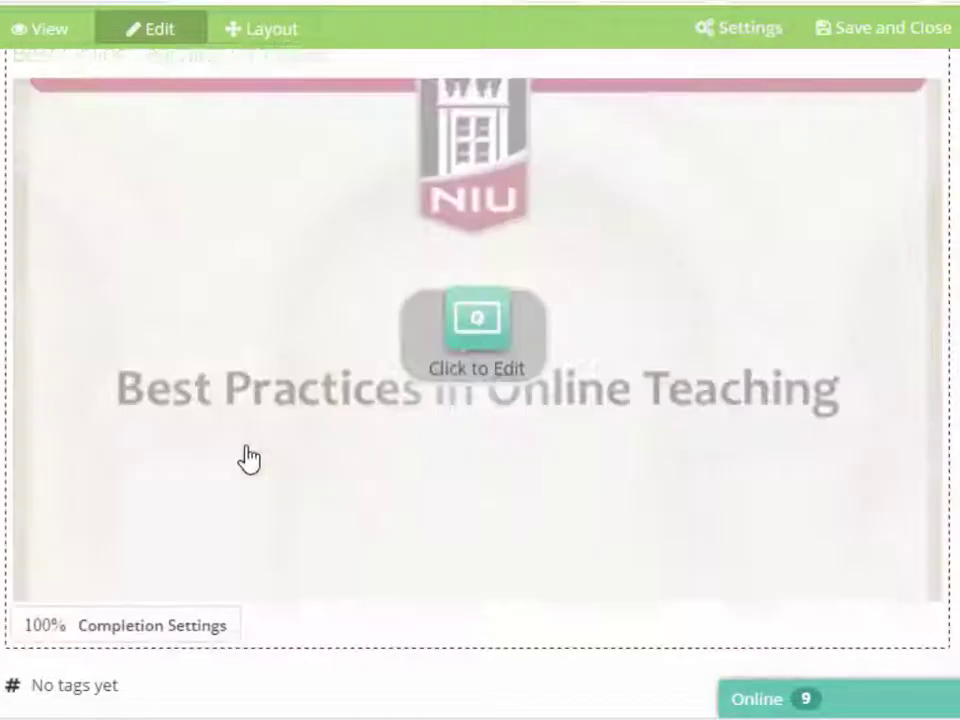
pyautogui.scroll(-1, 249, 458)
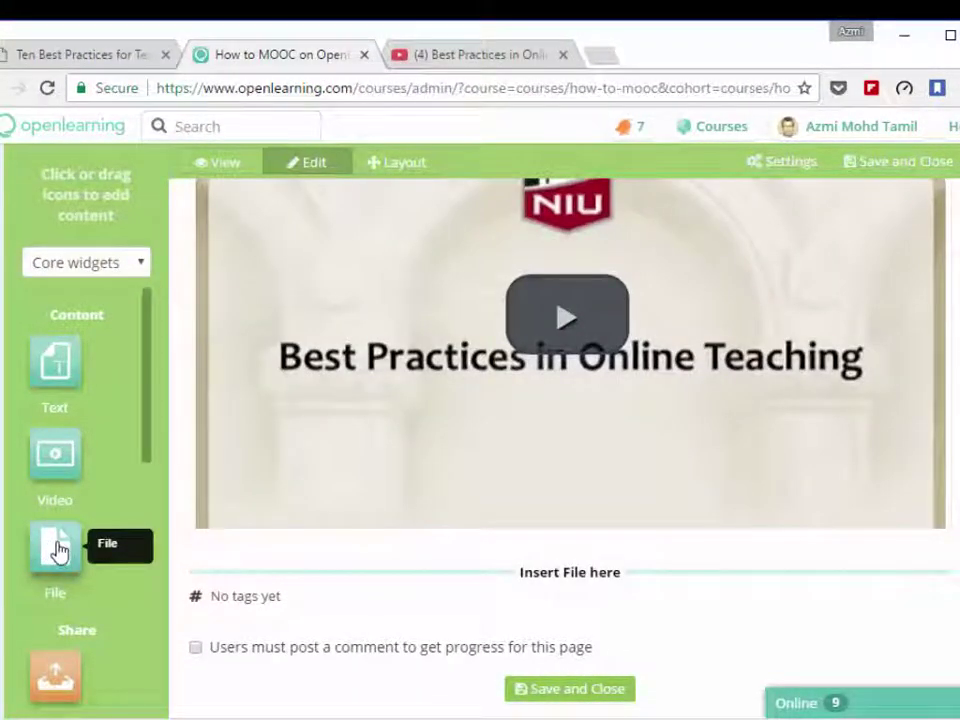
pyautogui.moveTo(58, 549); pyautogui.dragTo(497, 527)
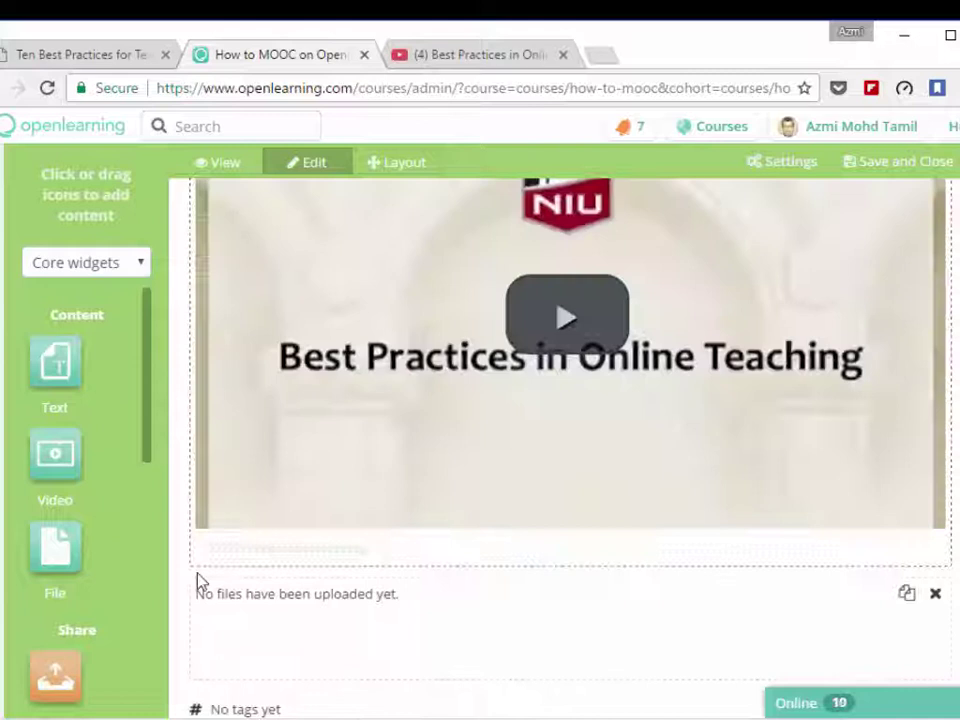
pyautogui.scroll(-2, 197, 583)
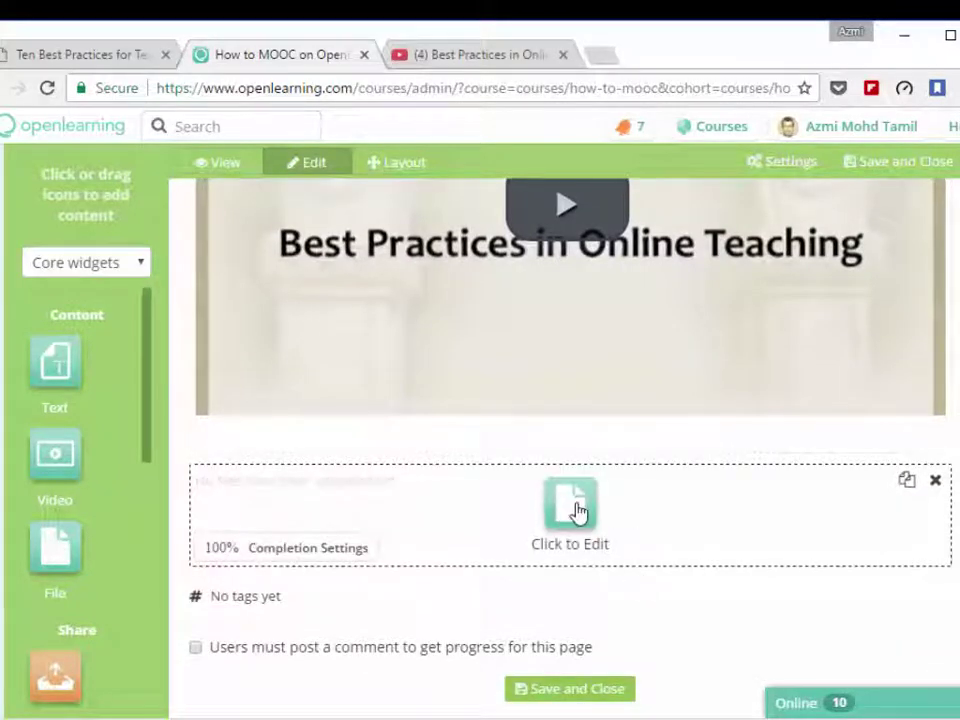
# - Upload Best-Practices-in-Online-Teaching-Strategies-Membership.pdf from the MOOC sample folder to the new file widget, keeping its default options
pyautogui.click(574, 501)
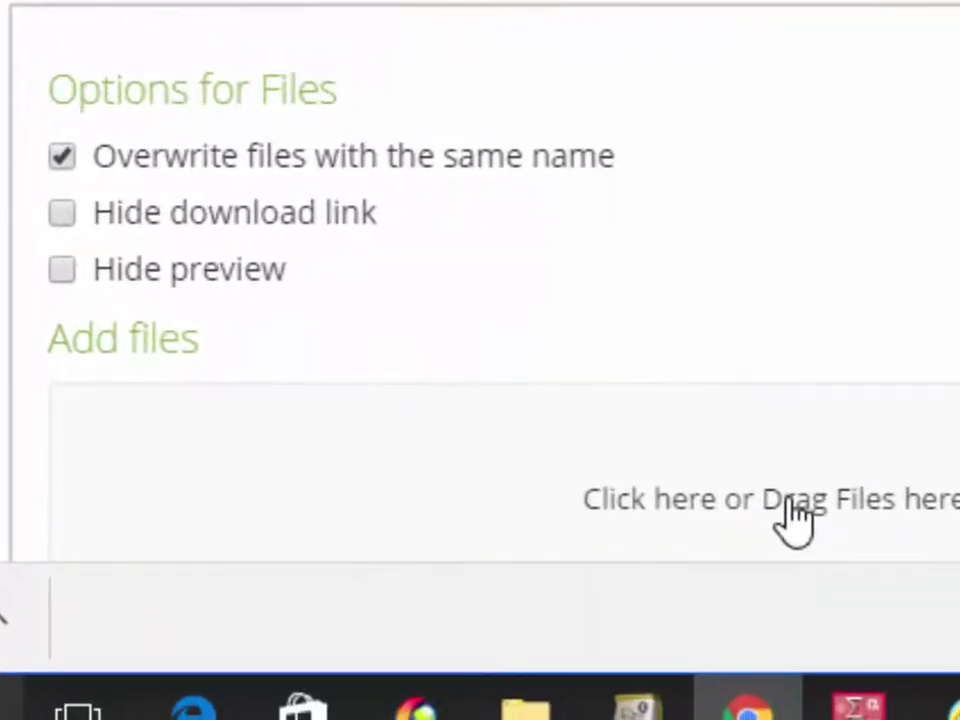
pyautogui.click(868, 520)
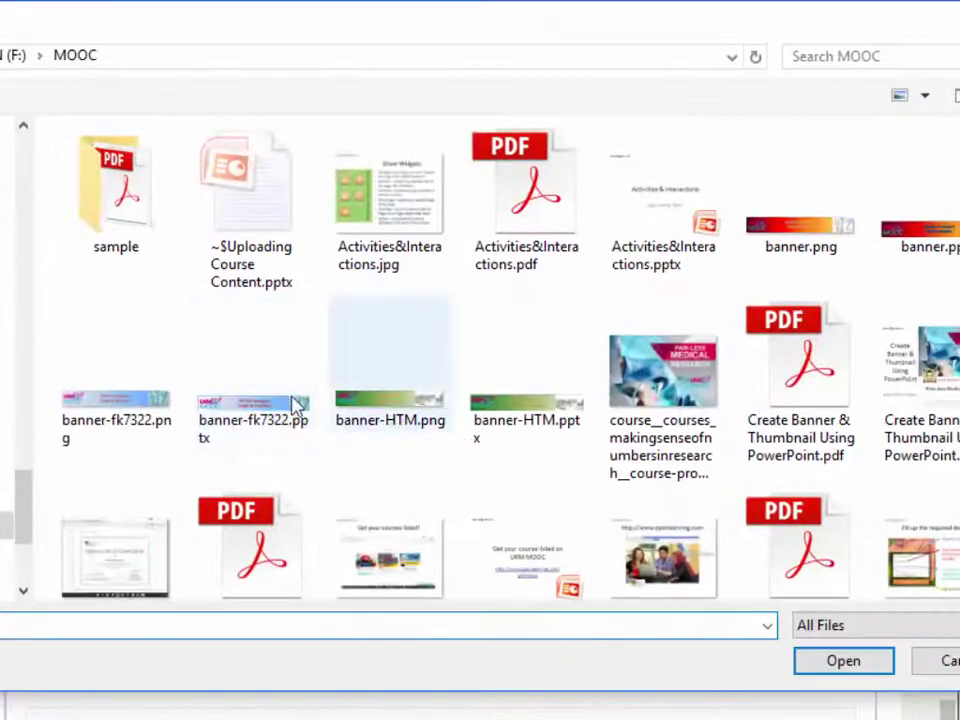
pyautogui.scroll(-7, 785, 255)
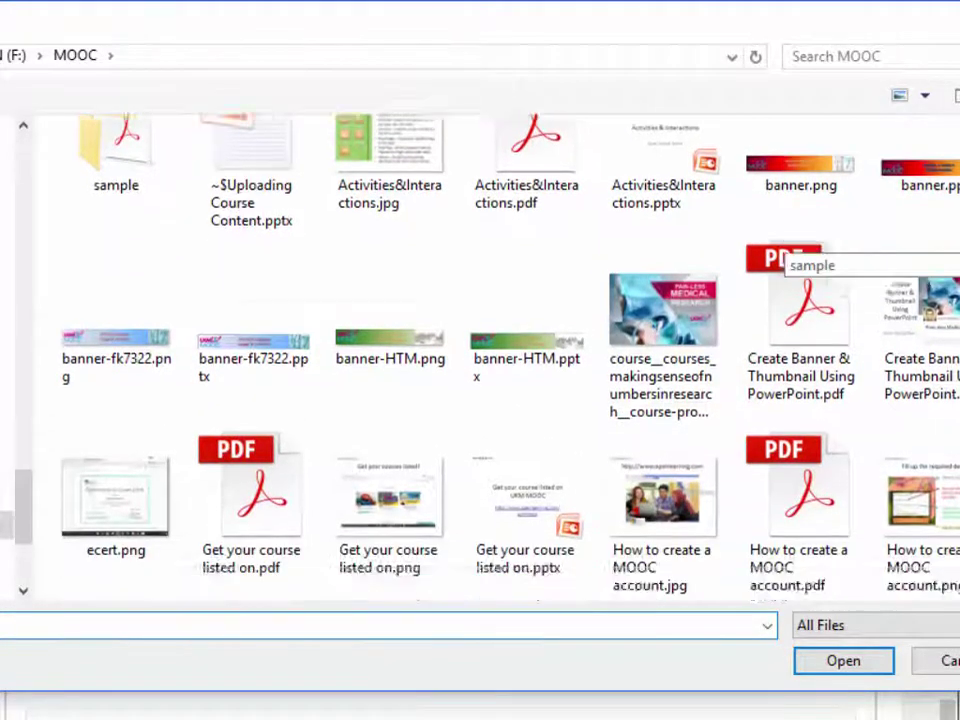
pyautogui.scroll(7, 785, 255)
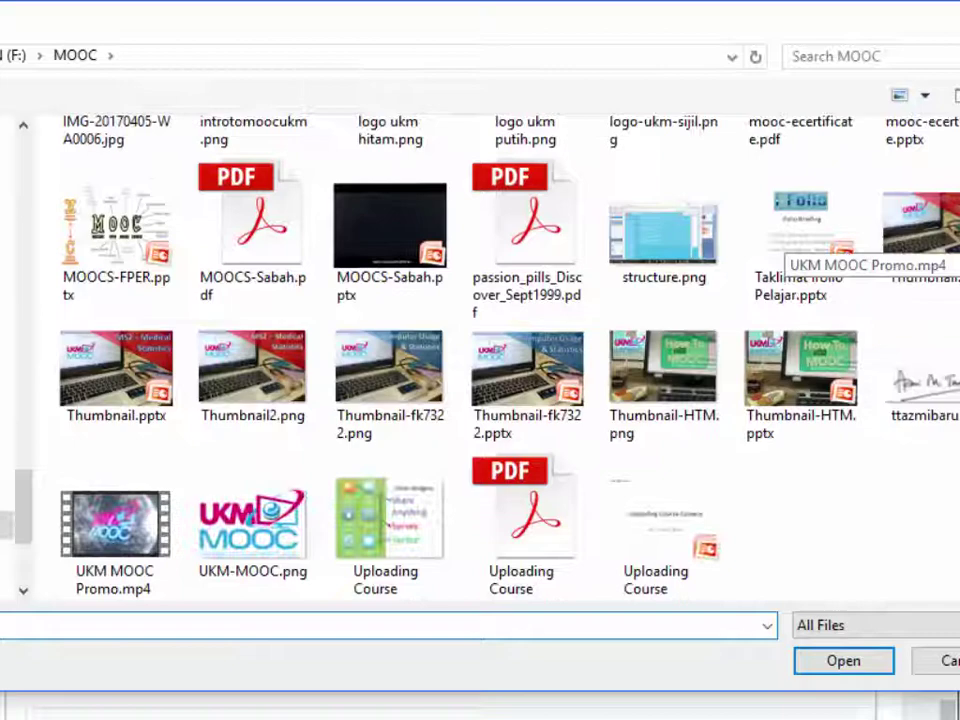
pyautogui.doubleClick(124, 224)
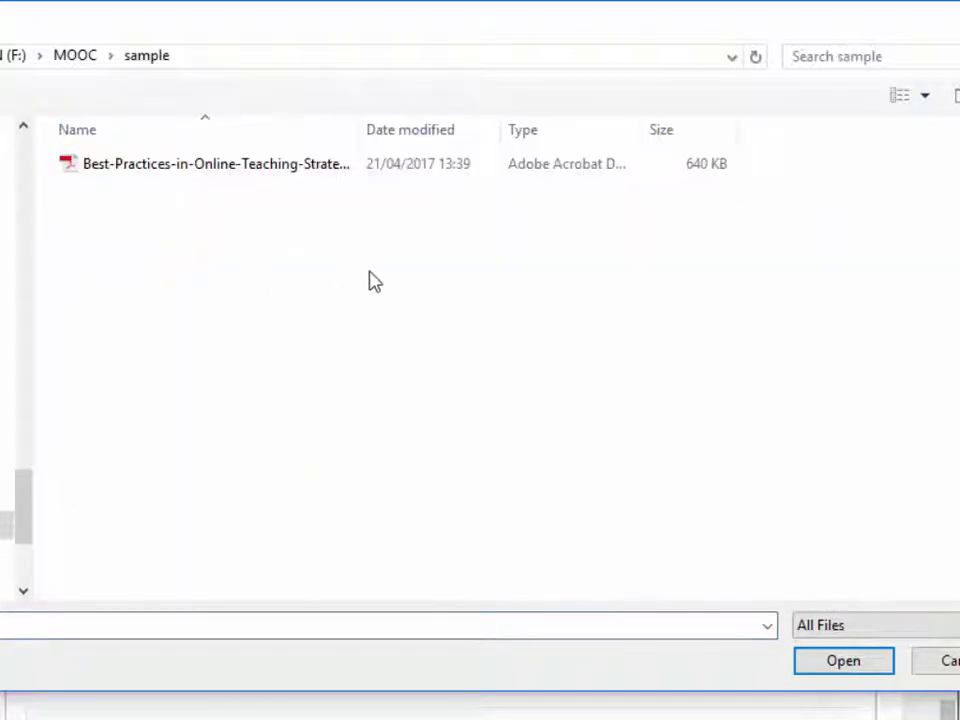
pyautogui.click(237, 175)
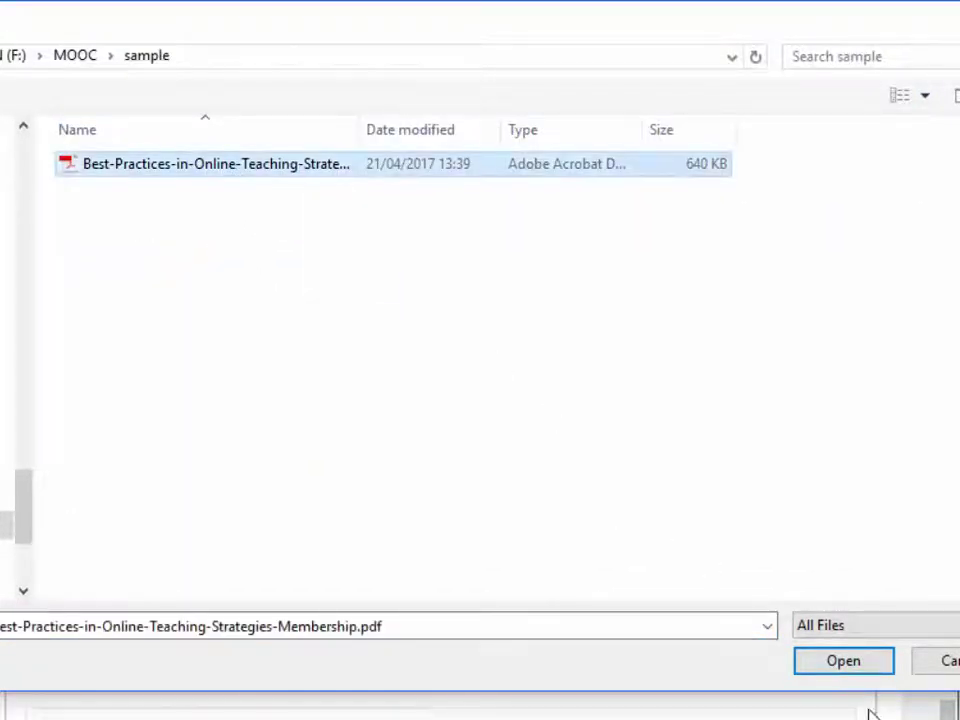
pyautogui.click(843, 660)
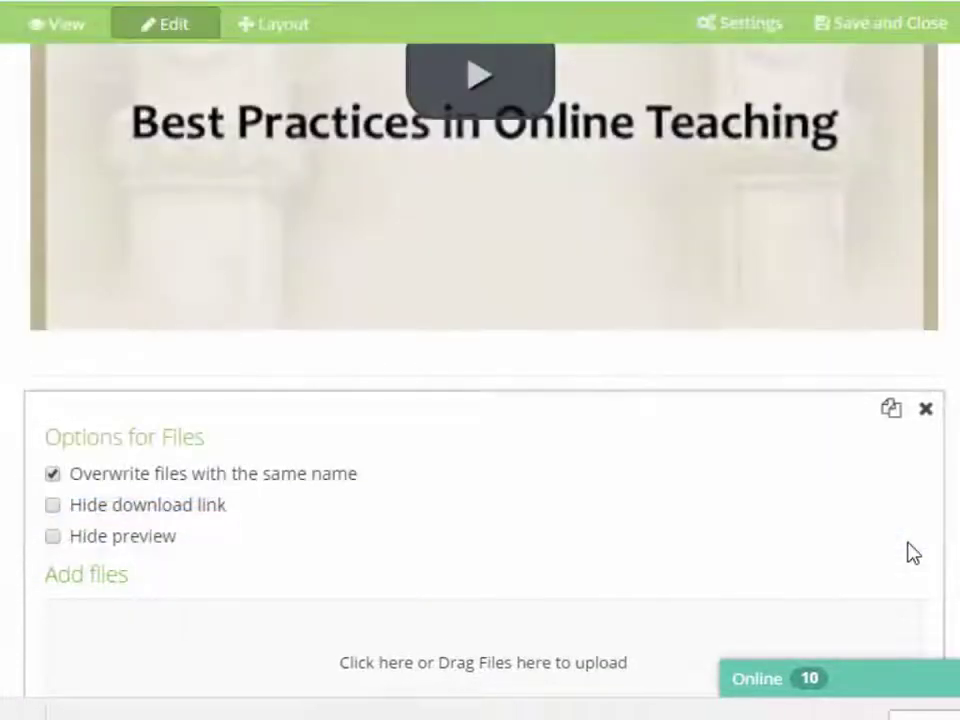
pyautogui.scroll(-3, 828, 565)
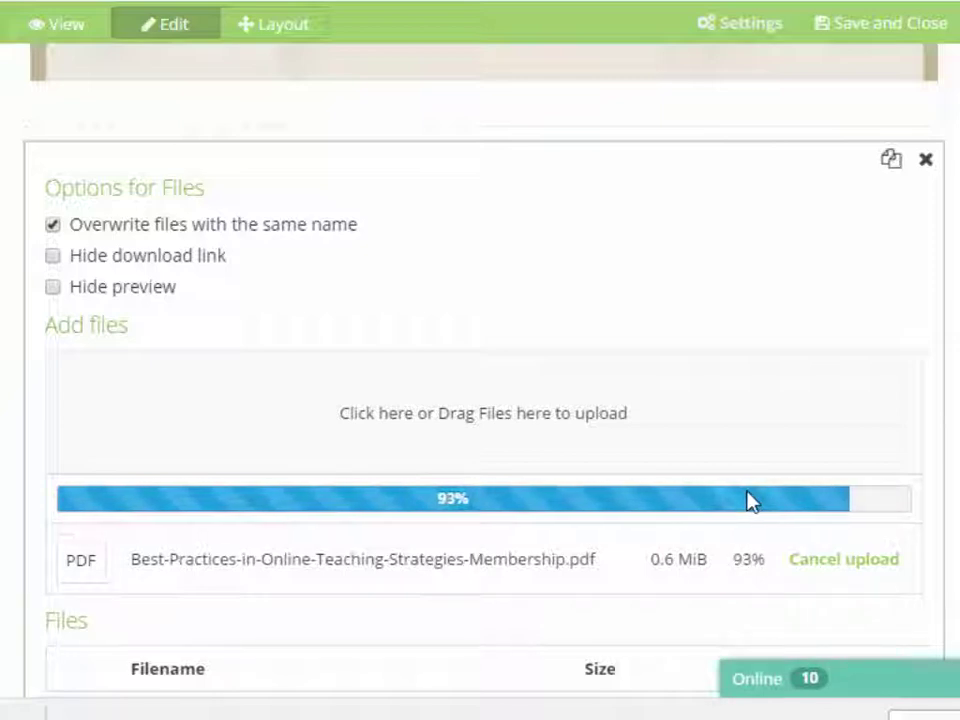
pyautogui.scroll(-2, 750, 500)
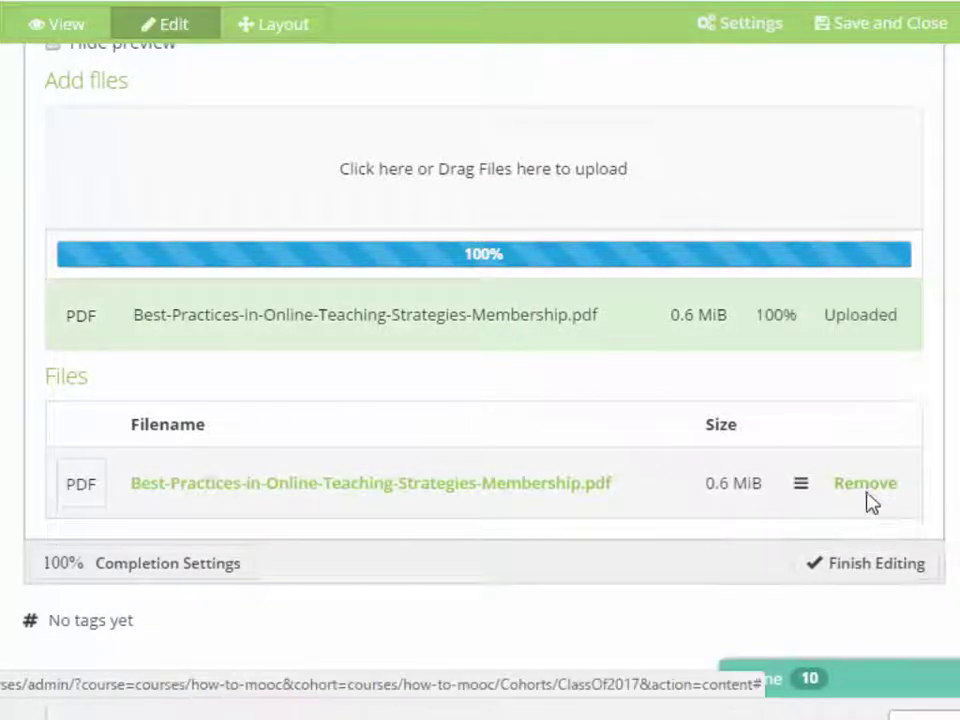
# - Finish editing the file widget and the article text widget
pyautogui.scroll(5, 868, 457)
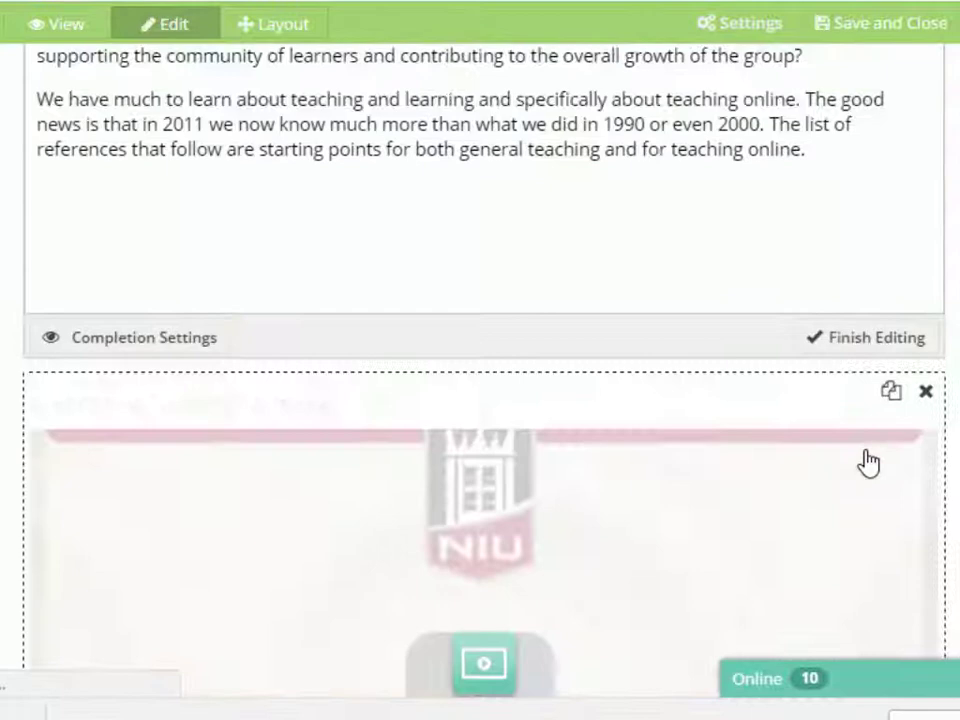
pyautogui.scroll(-6, 868, 460)
pyautogui.scroll(4, 868, 460)
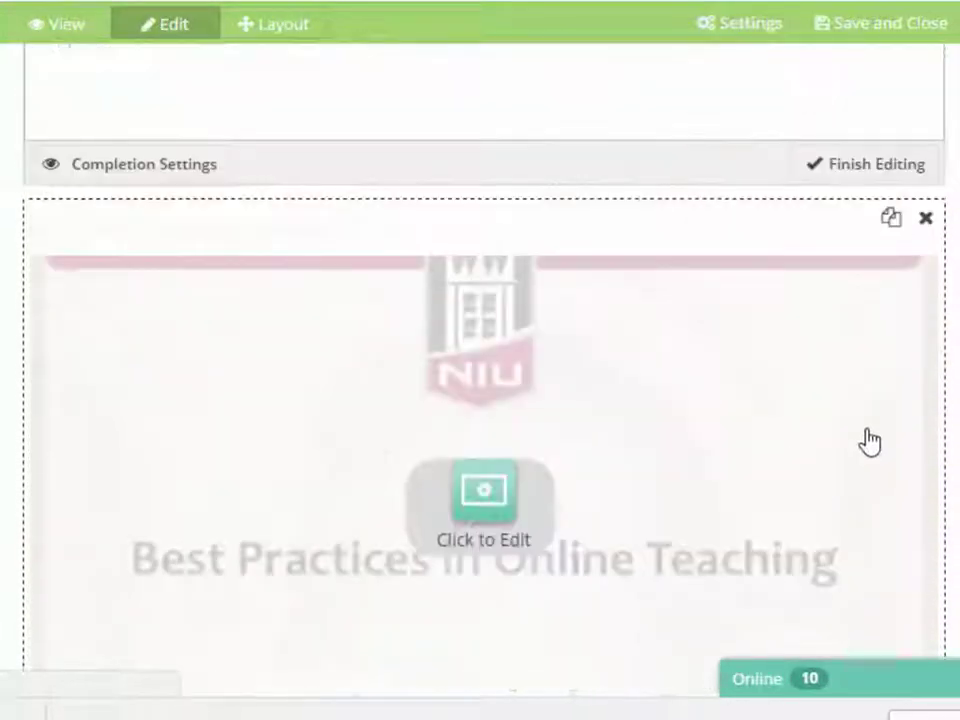
pyautogui.scroll(3, 860, 420)
pyautogui.click(878, 476)
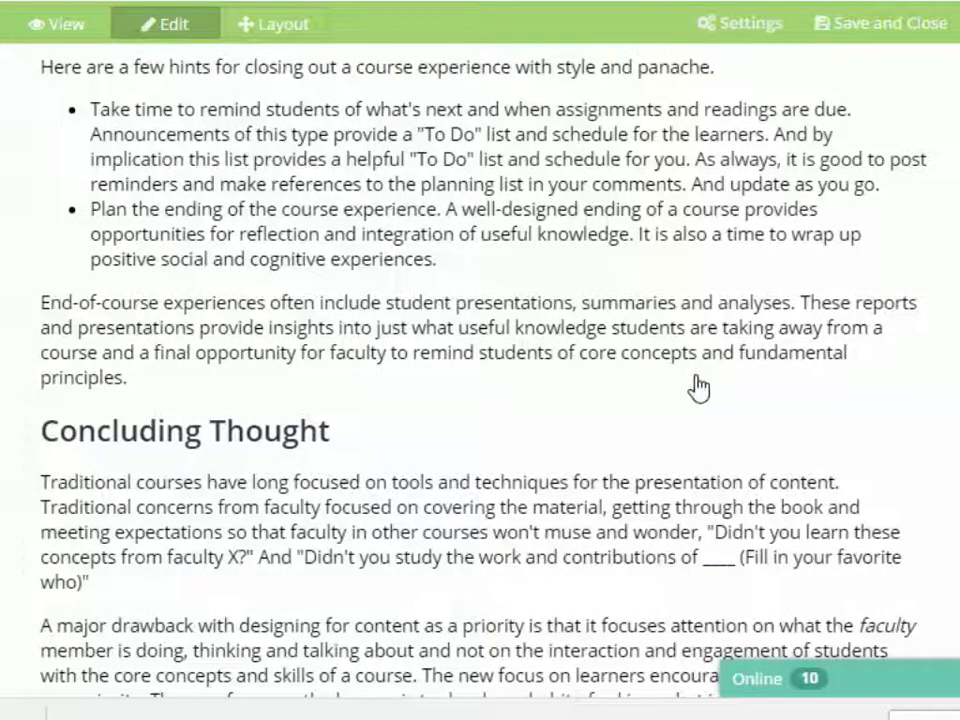
pyautogui.click(705, 385)
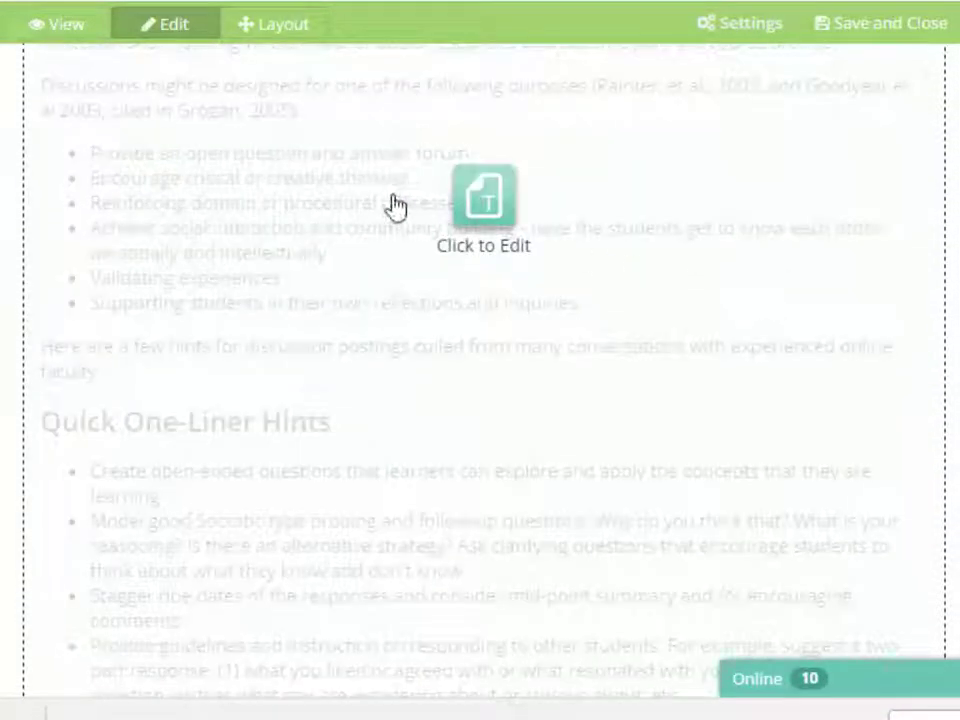
# - Switch the page to layout mode and shrink the PDF file widget below the video to half width
pyautogui.scroll(5, 352, 150)
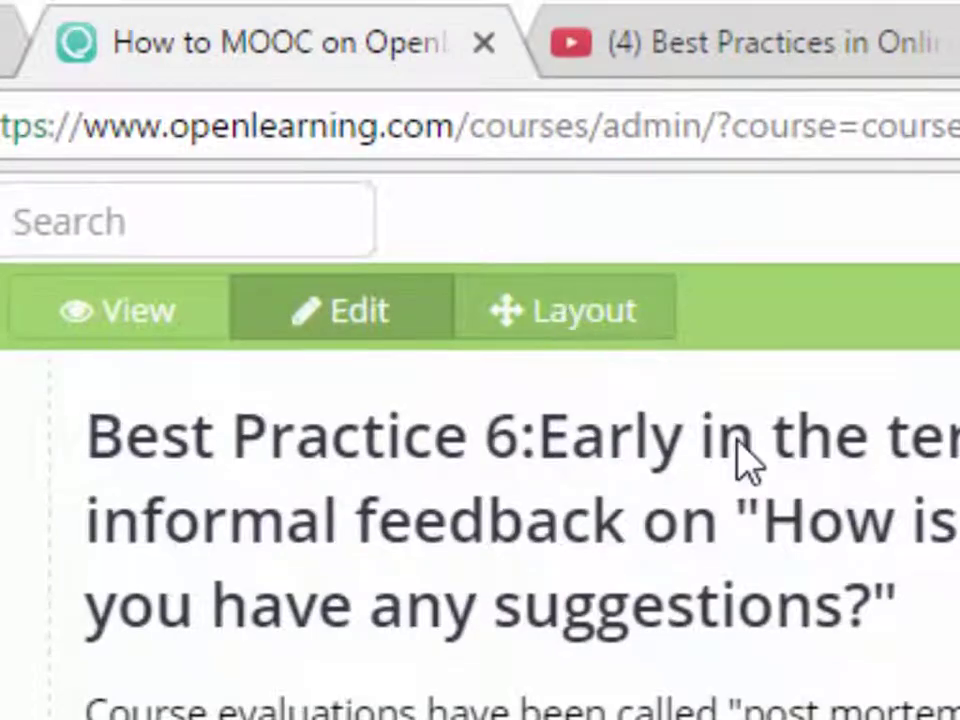
pyautogui.click(560, 310)
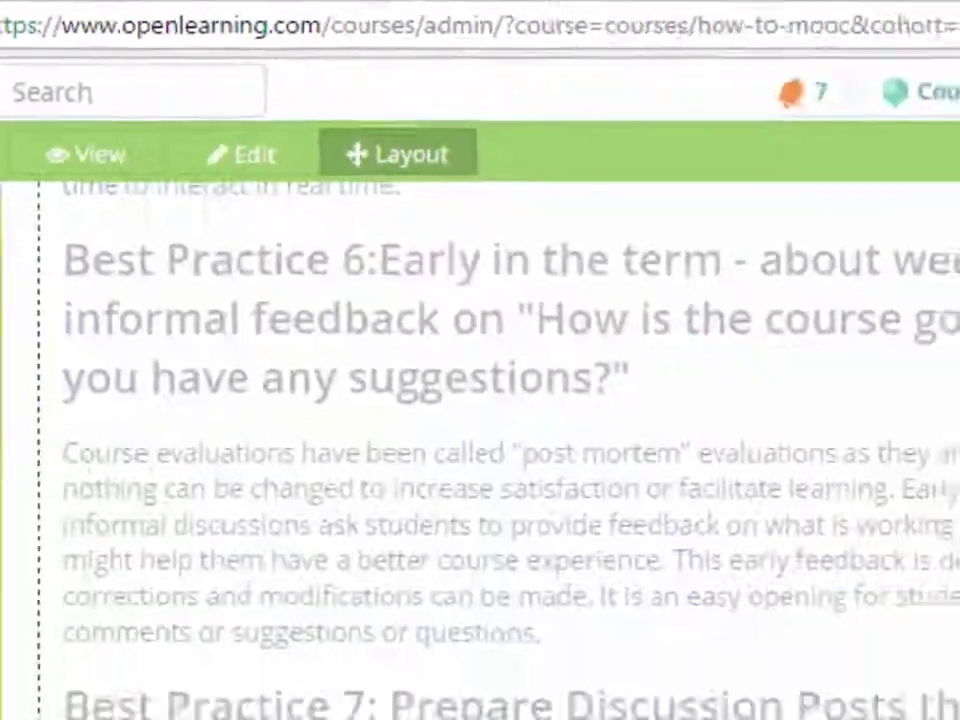
pyautogui.scroll(-5, 822, 440)
pyautogui.scroll(-15, 822, 440)
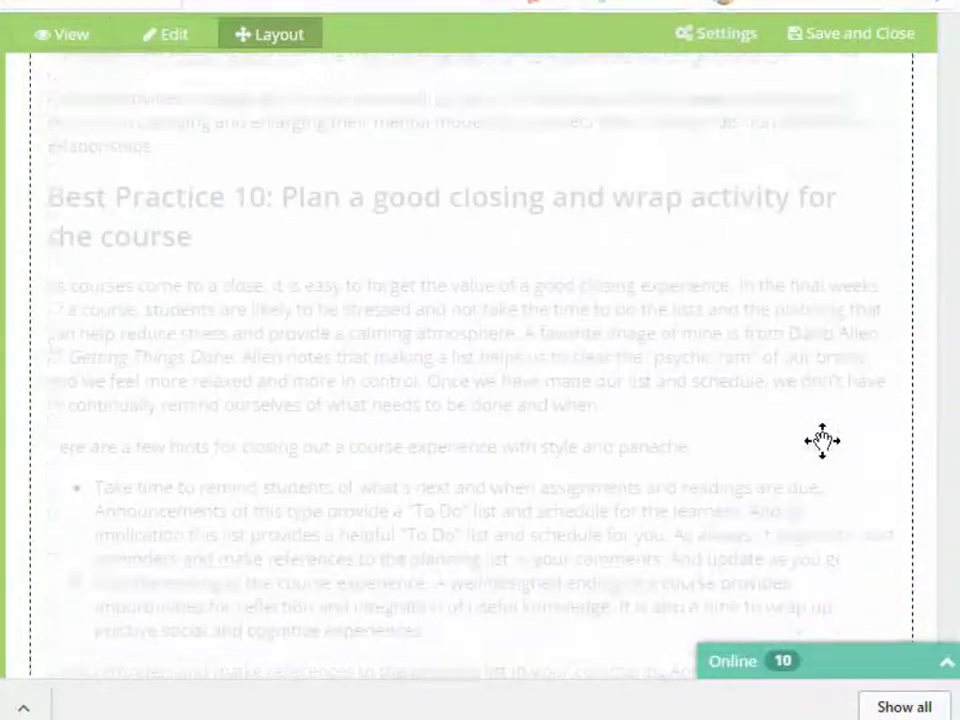
pyautogui.scroll(8, 822, 440)
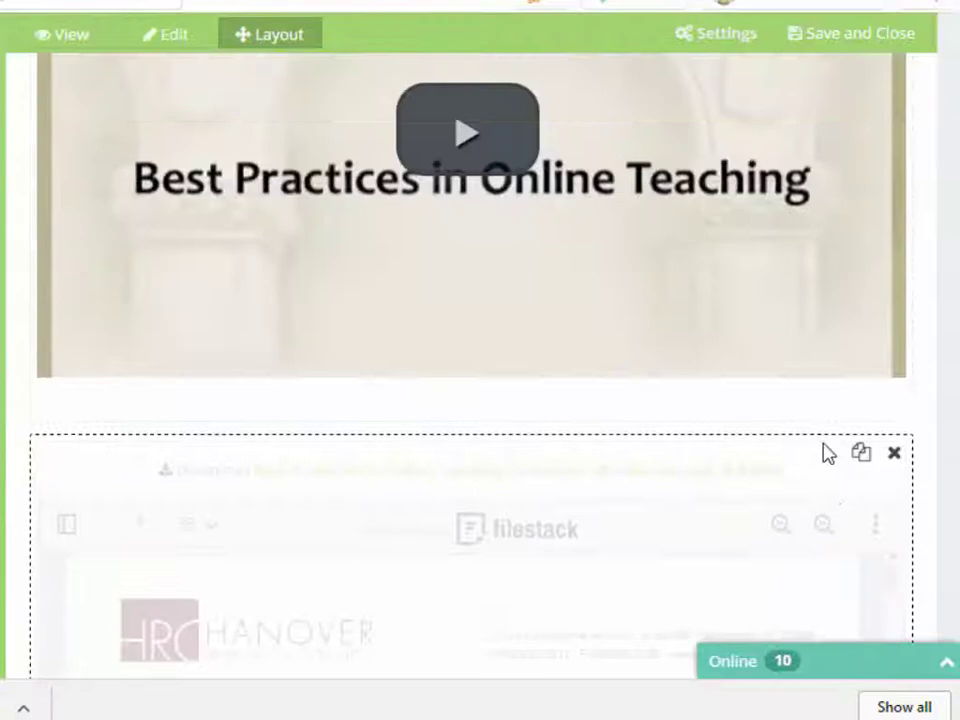
pyautogui.scroll(10, 822, 440)
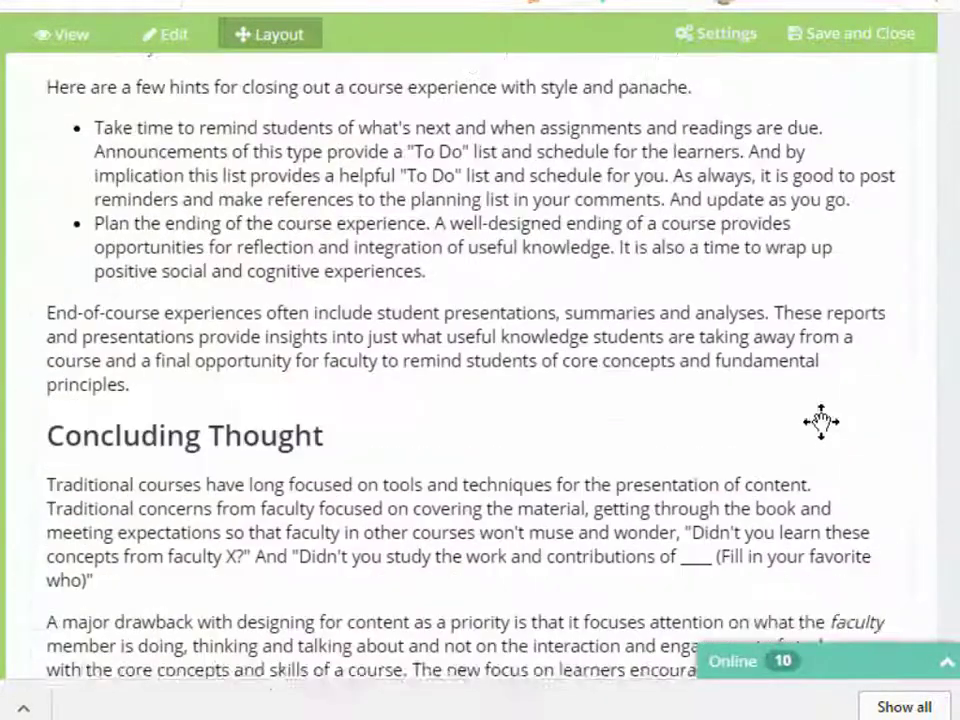
pyautogui.scroll(-5, 820, 430)
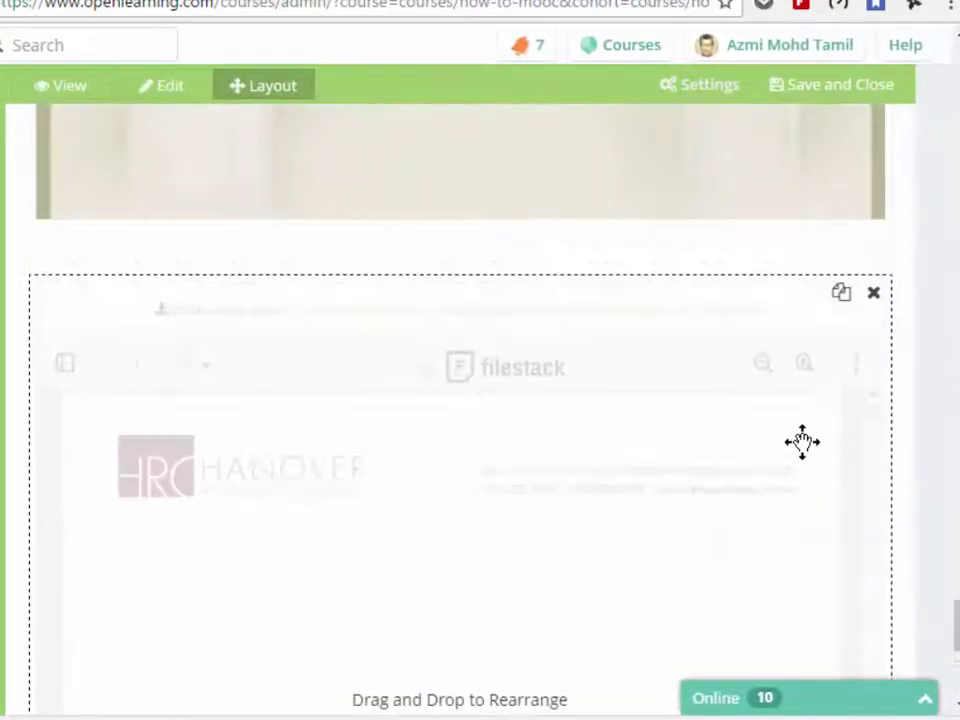
pyautogui.scroll(-5, 719, 441)
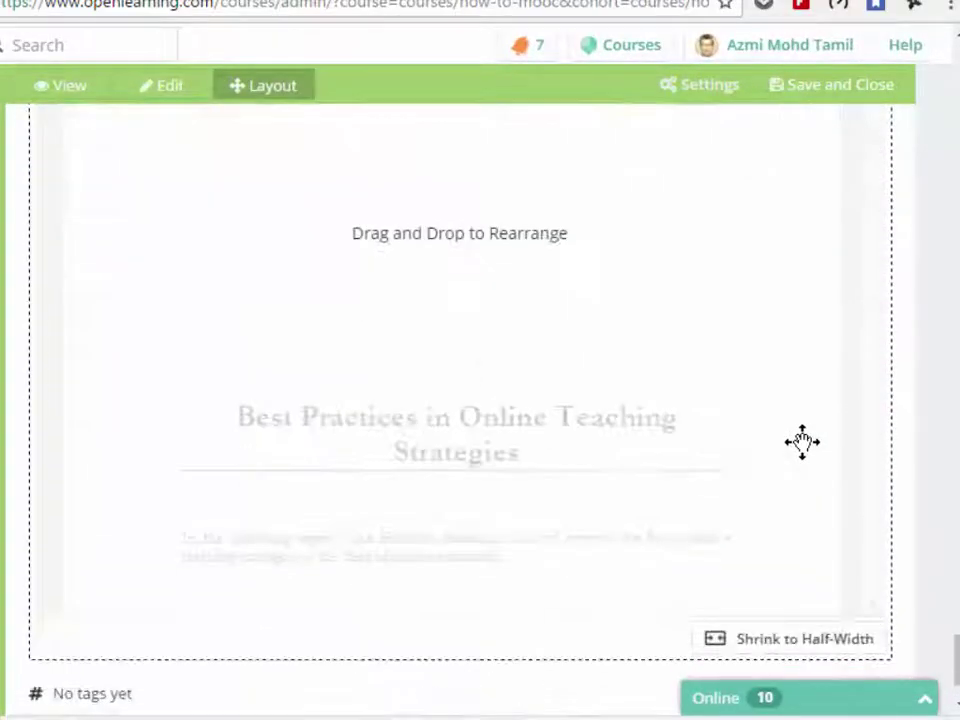
pyautogui.click(831, 638)
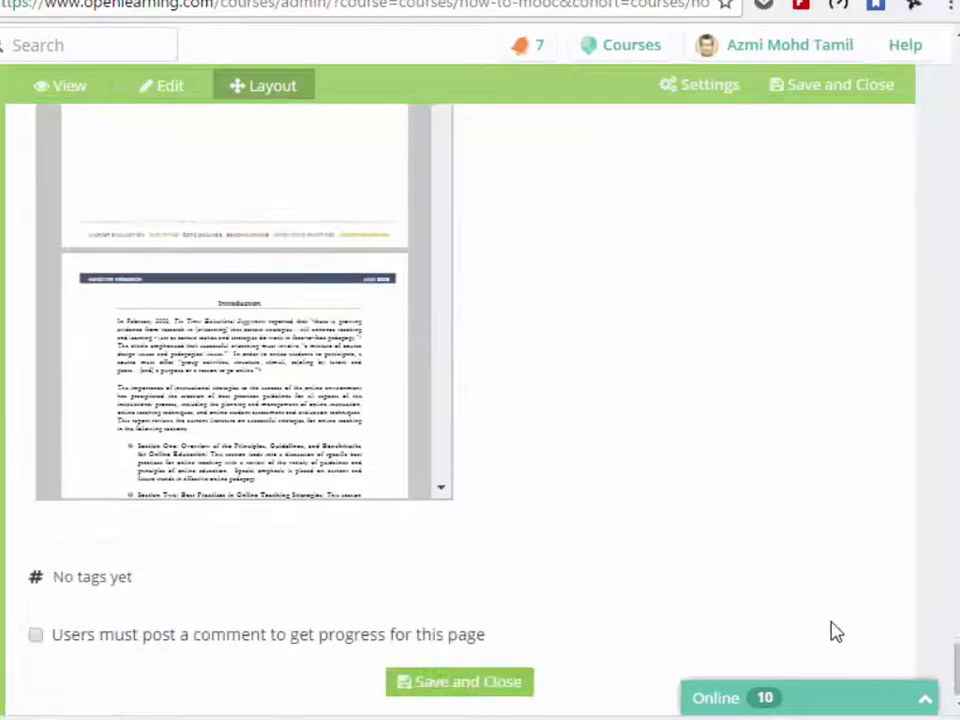
# - Shrink the Best Online Teaching Strategies video widget and the article text widget to half width
pyautogui.scroll(5, 773, 584)
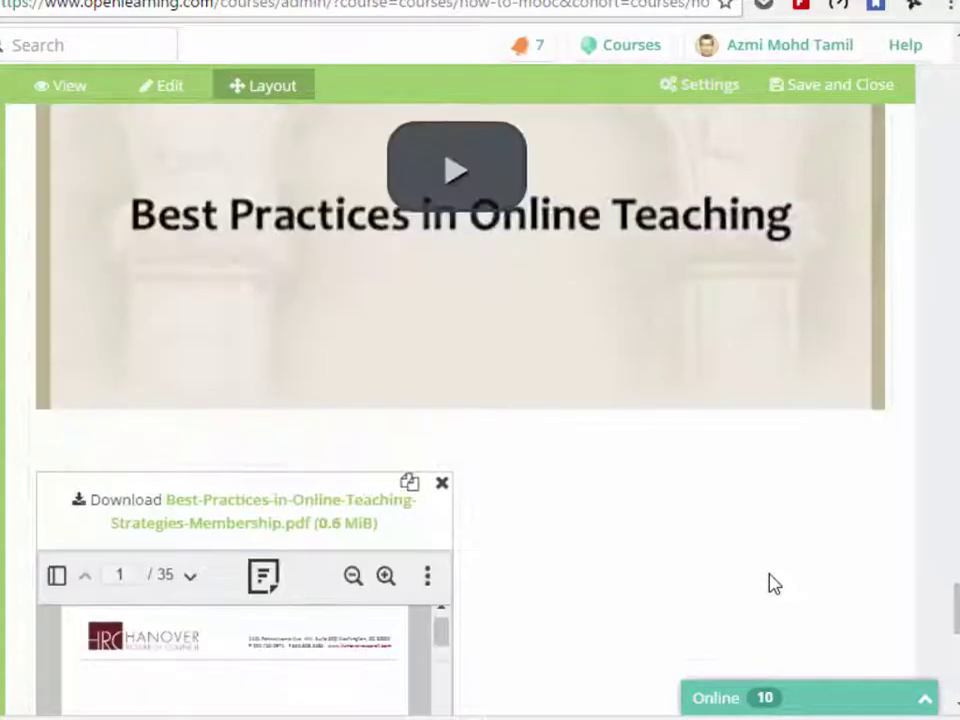
pyautogui.scroll(3, 744, 493)
pyautogui.scroll(-2, 744, 493)
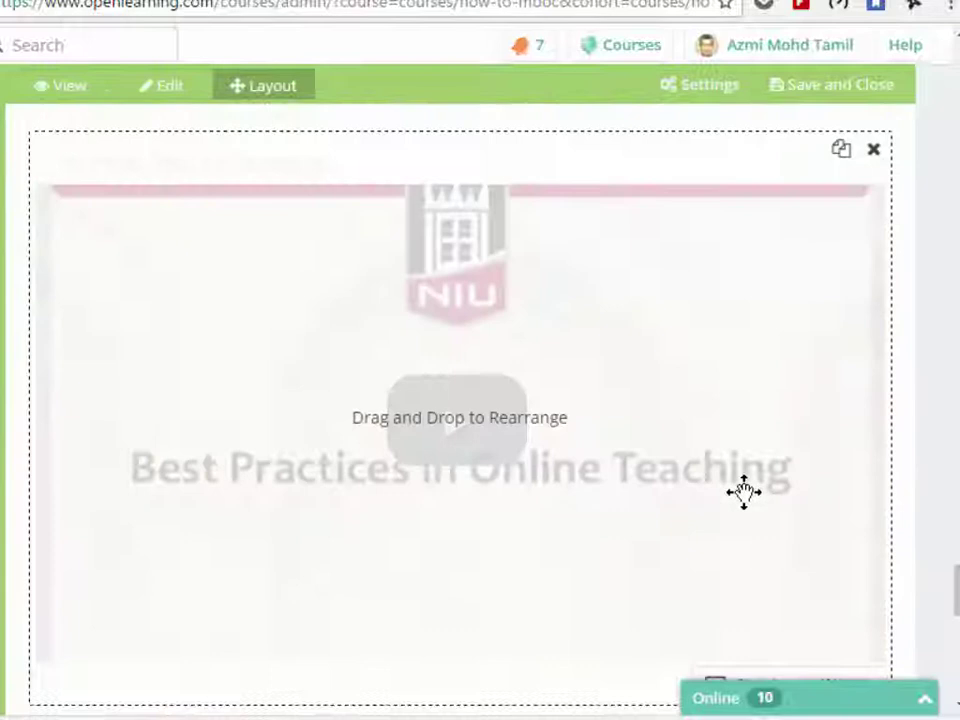
pyautogui.scroll(-2, 866, 517)
pyautogui.scroll(-1, 862, 507)
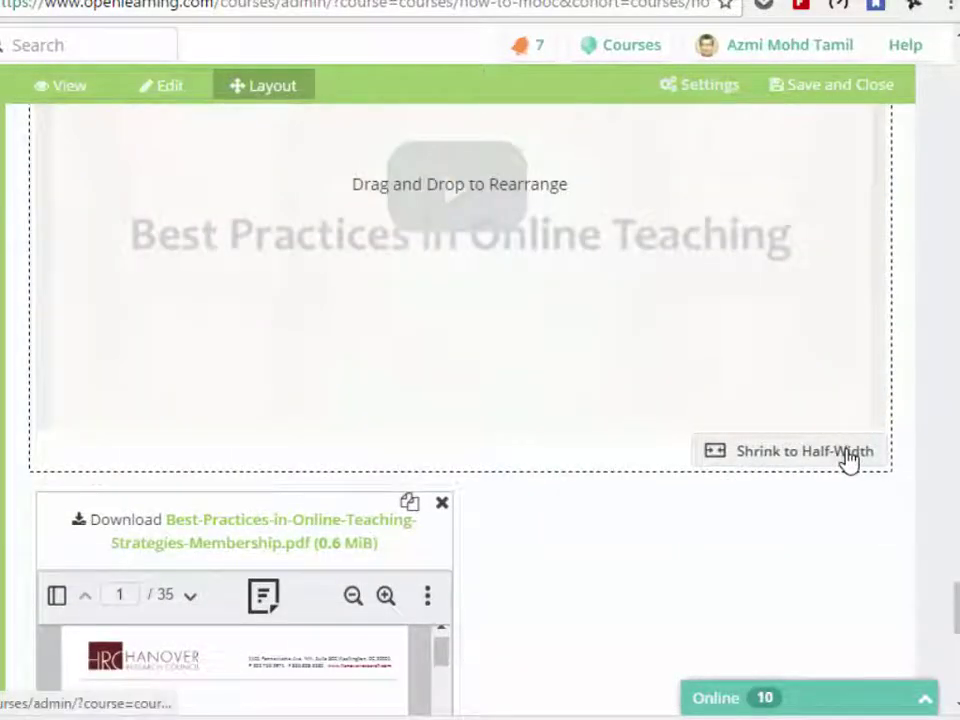
pyautogui.click(848, 452)
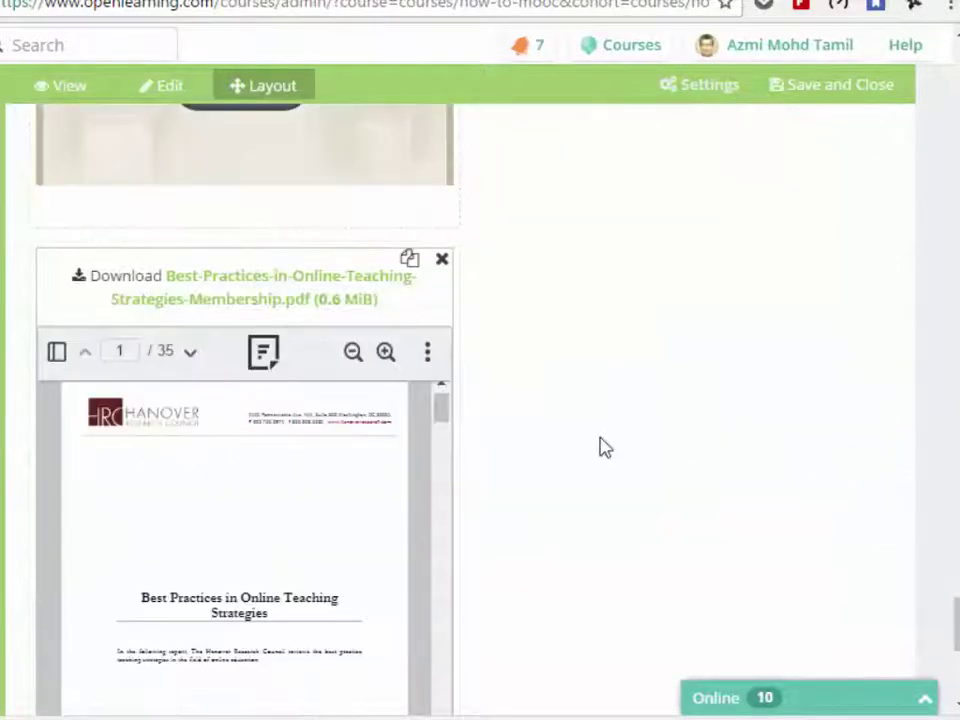
pyautogui.scroll(4, 606, 430)
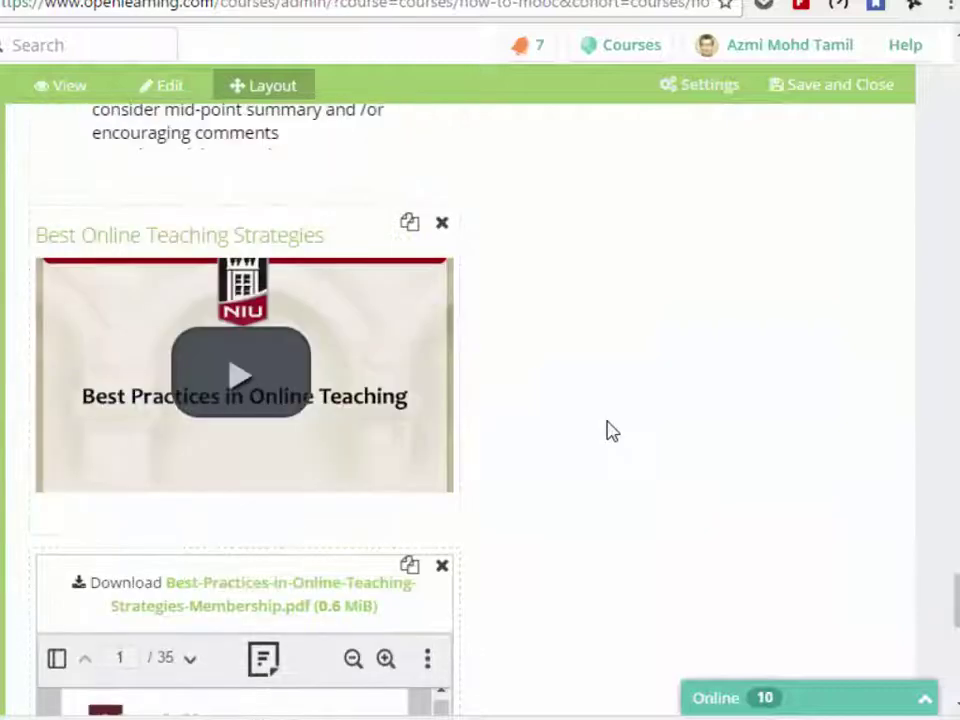
# - Move the half-width video widget into the empty column beside the article text
pyautogui.moveTo(331, 395); pyautogui.dragTo(698, 125)
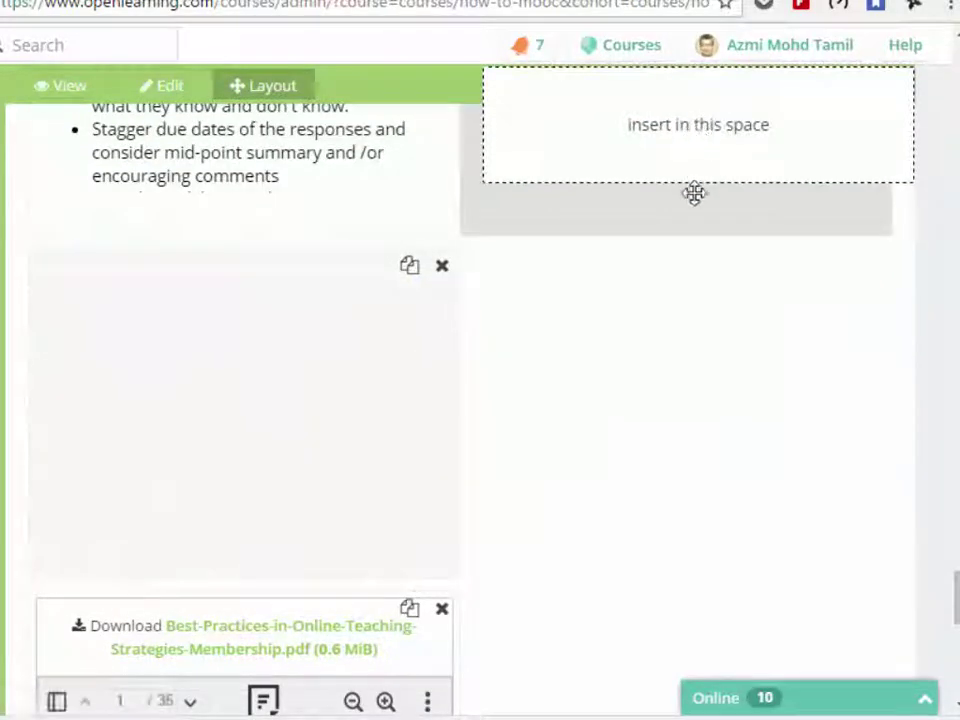
pyautogui.moveTo(678, 267); pyautogui.dragTo(676, 285)
pyautogui.scroll(5, 664, 300)
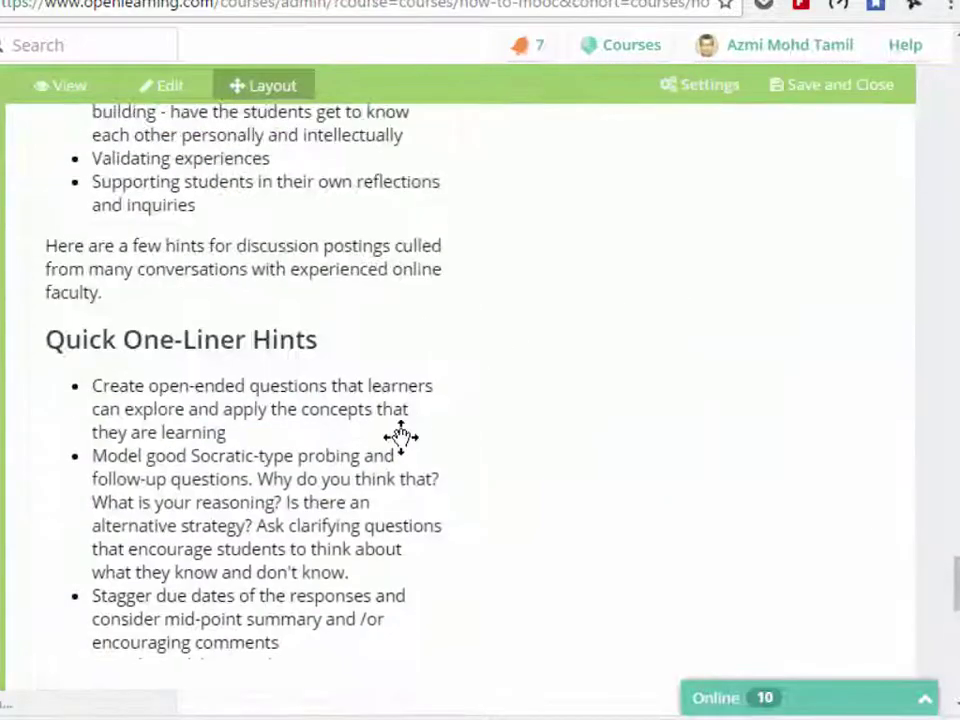
# - Move the half-width PDF file widget into the column beside the article text, directly below the video
pyautogui.scroll(-5, 401, 437)
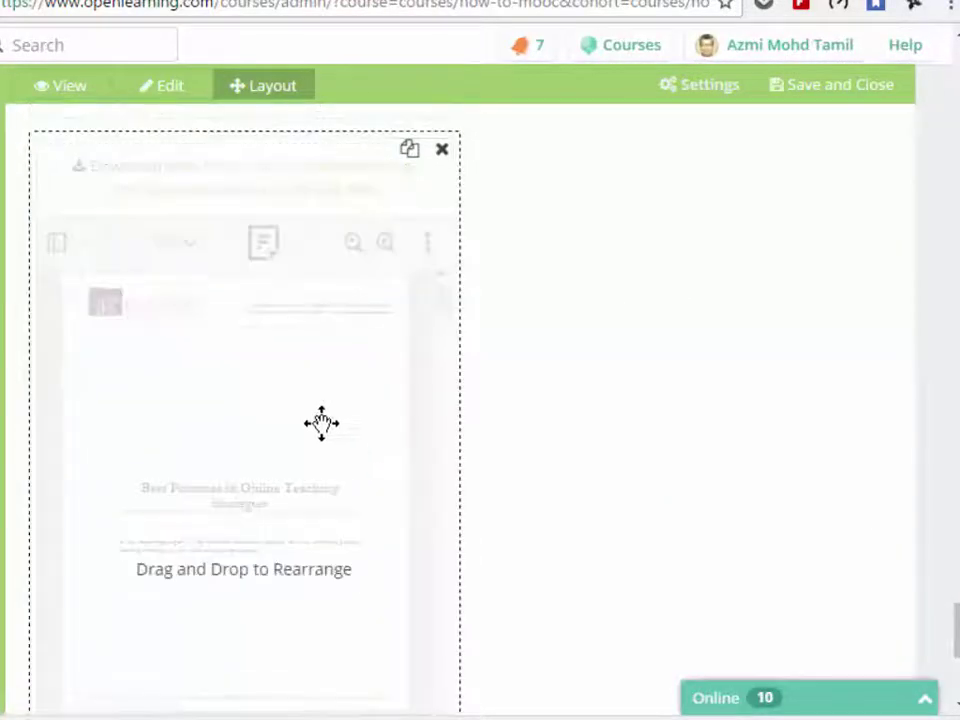
pyautogui.moveTo(440, 325); pyautogui.dragTo(675, 193)
pyautogui.moveTo(667, 372); pyautogui.dragTo(660, 371)
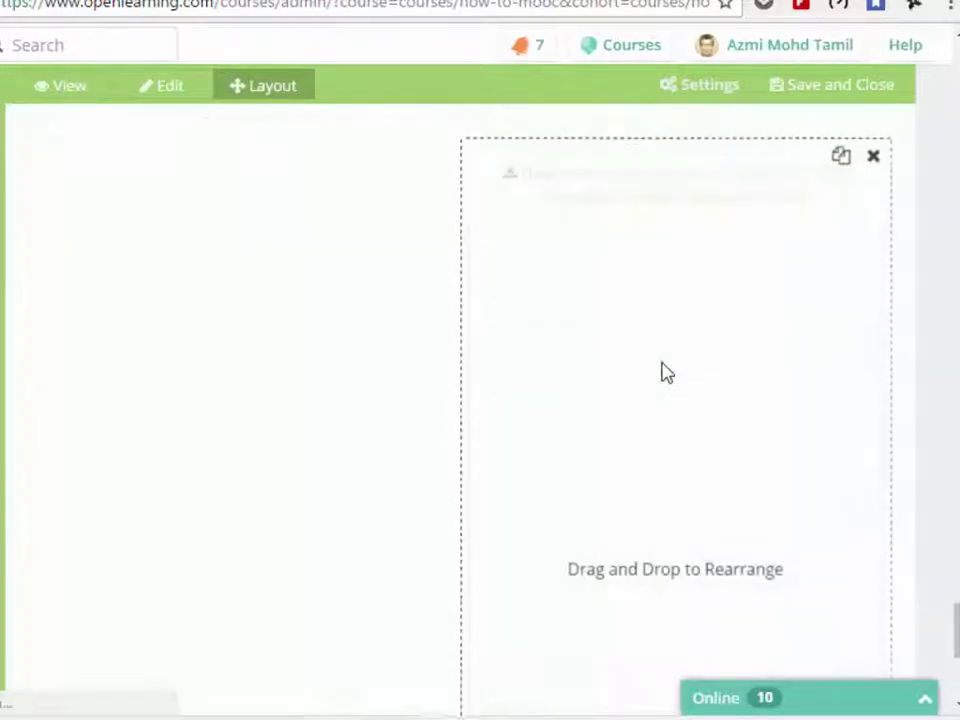
pyautogui.scroll(10, 936, 231)
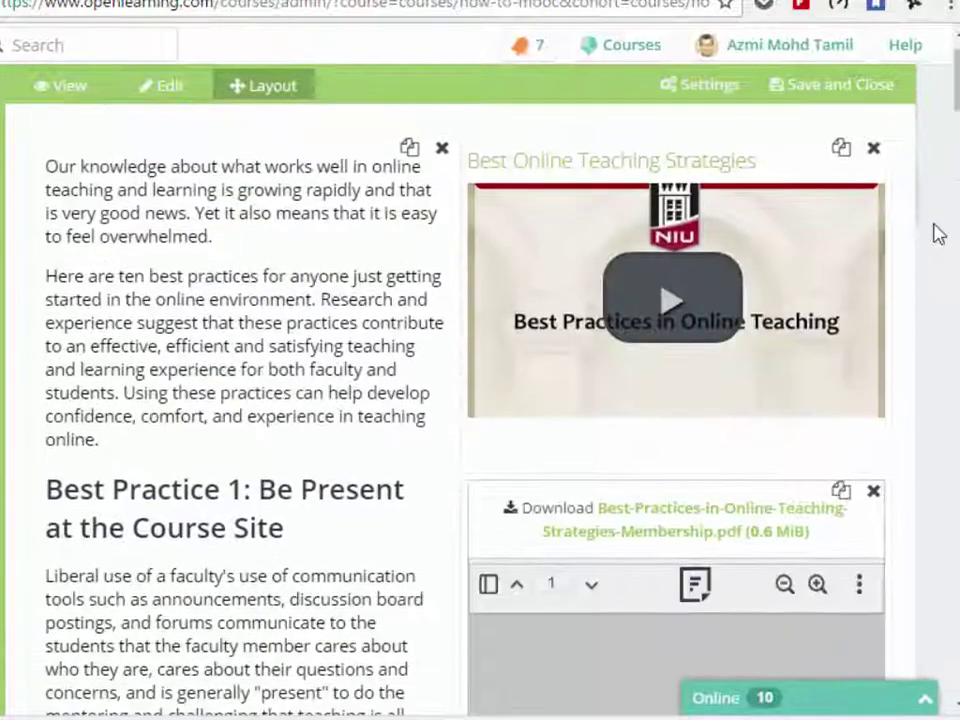
# - Review the two-column layout along the article, and save and close the page
pyautogui.scroll(-8, 936, 232)
pyautogui.scroll(-15, 938, 236)
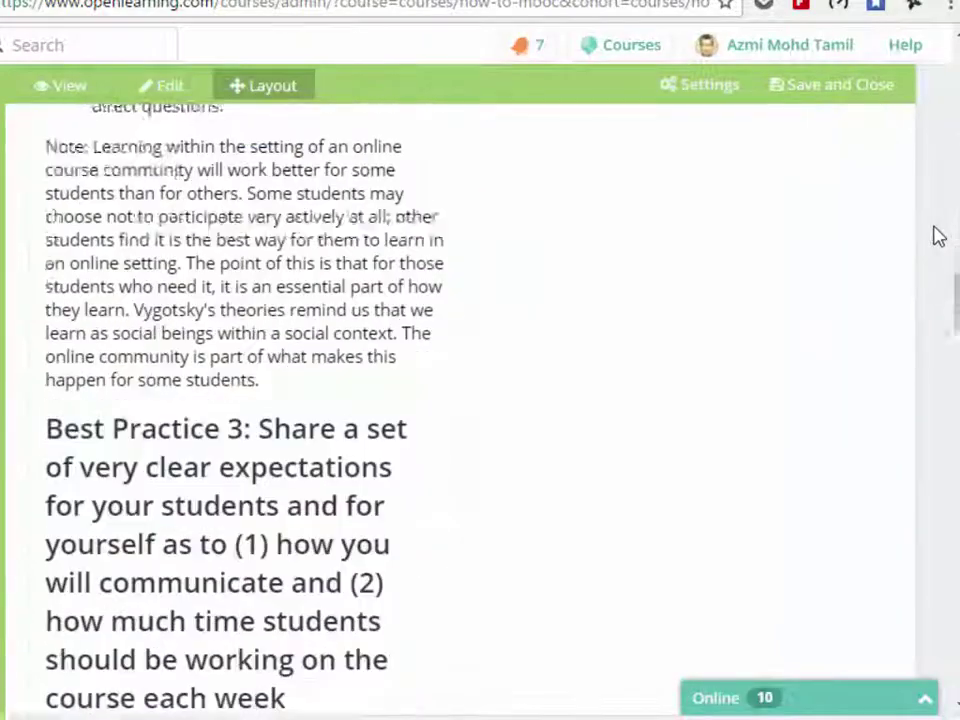
pyautogui.scroll(-10, 938, 236)
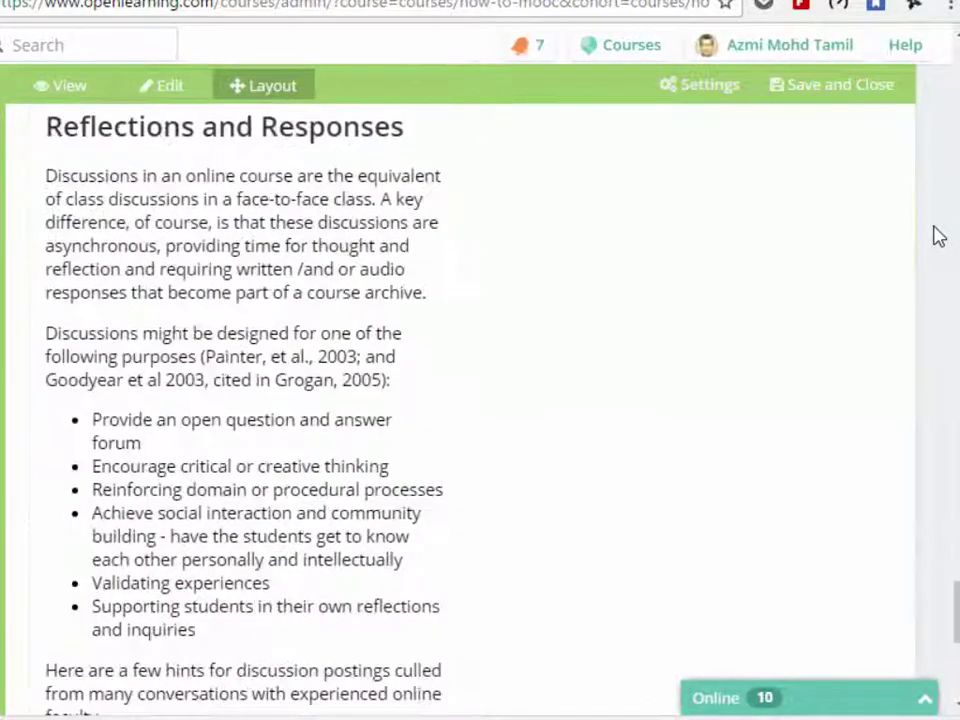
pyautogui.scroll(10, 936, 240)
pyautogui.scroll(3, 936, 241)
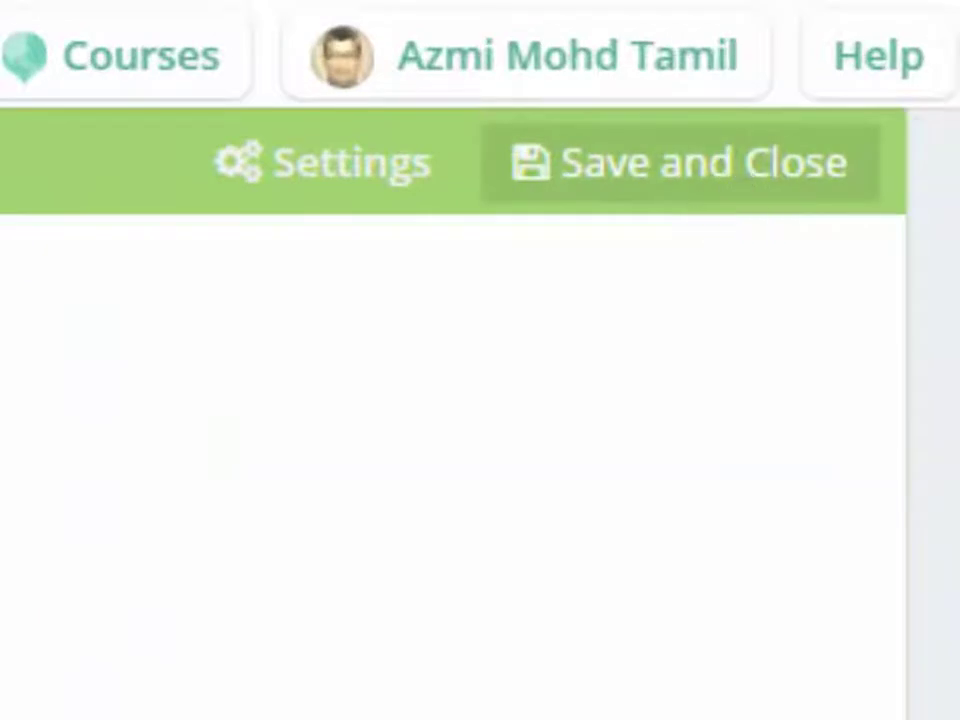
pyautogui.click(680, 163)
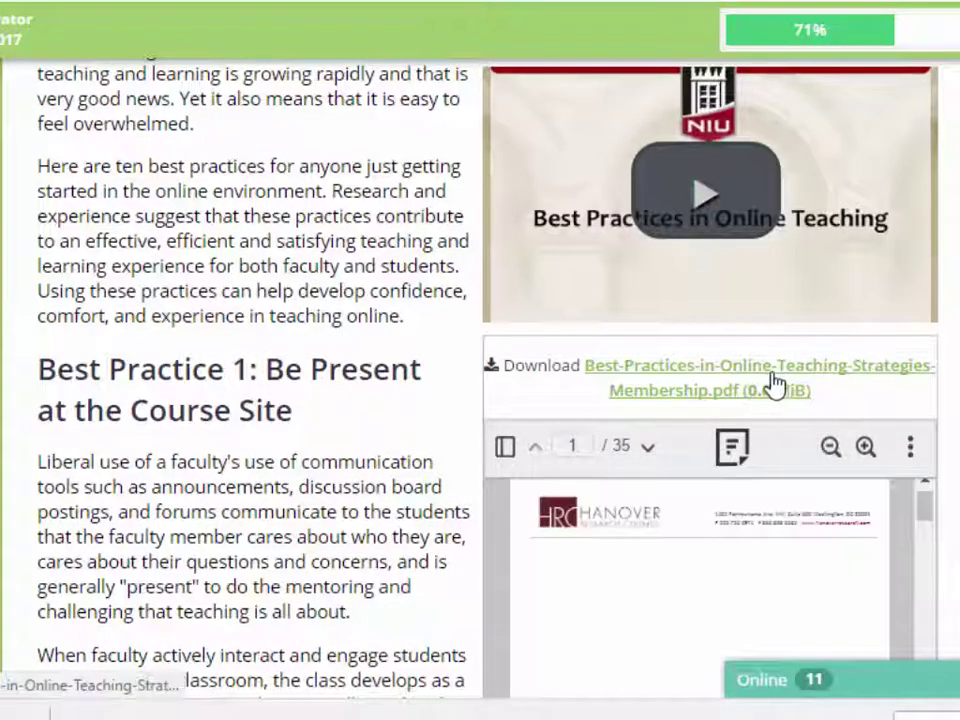
# - Check the embedded PDF on the saved page and play the Best Online Teaching Strategies video in full screen
pyautogui.scroll(-2, 855, 385)
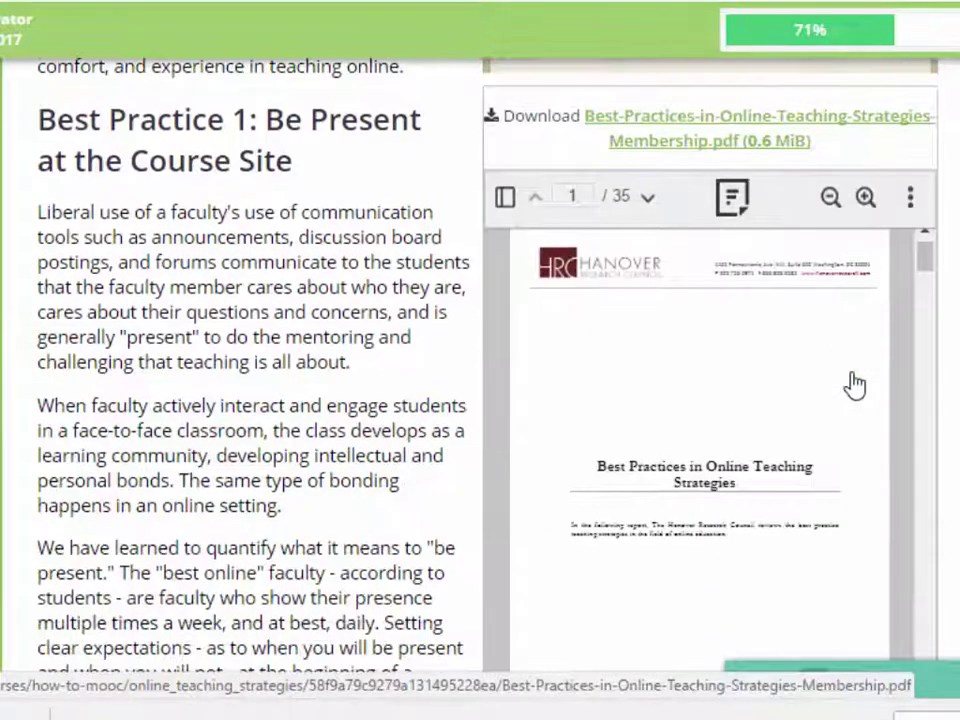
pyautogui.scroll(4, 843, 367)
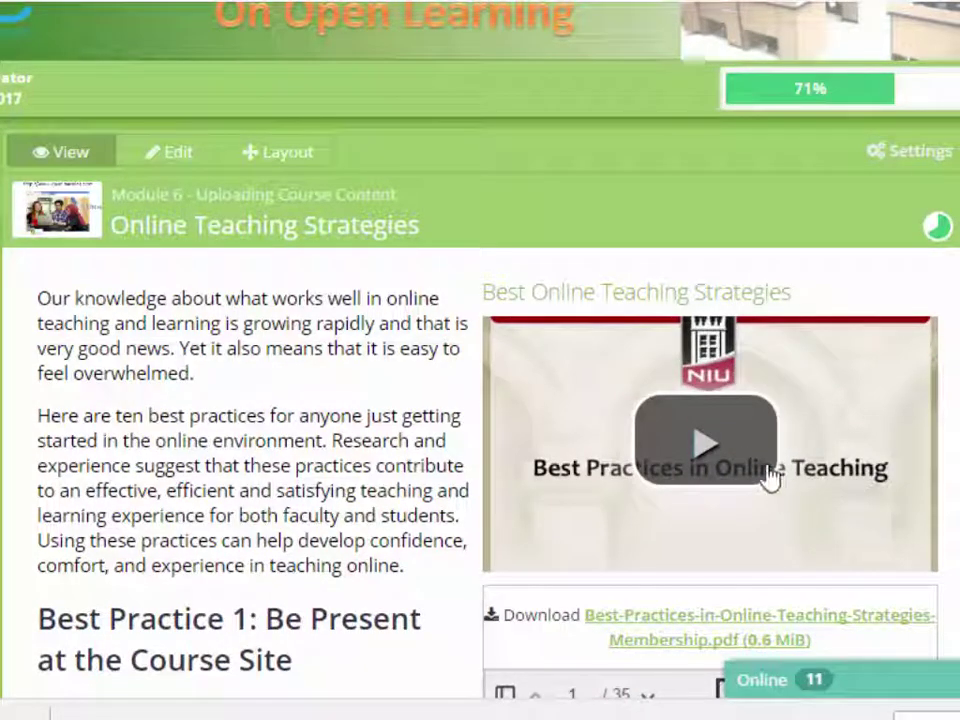
pyautogui.click(707, 455)
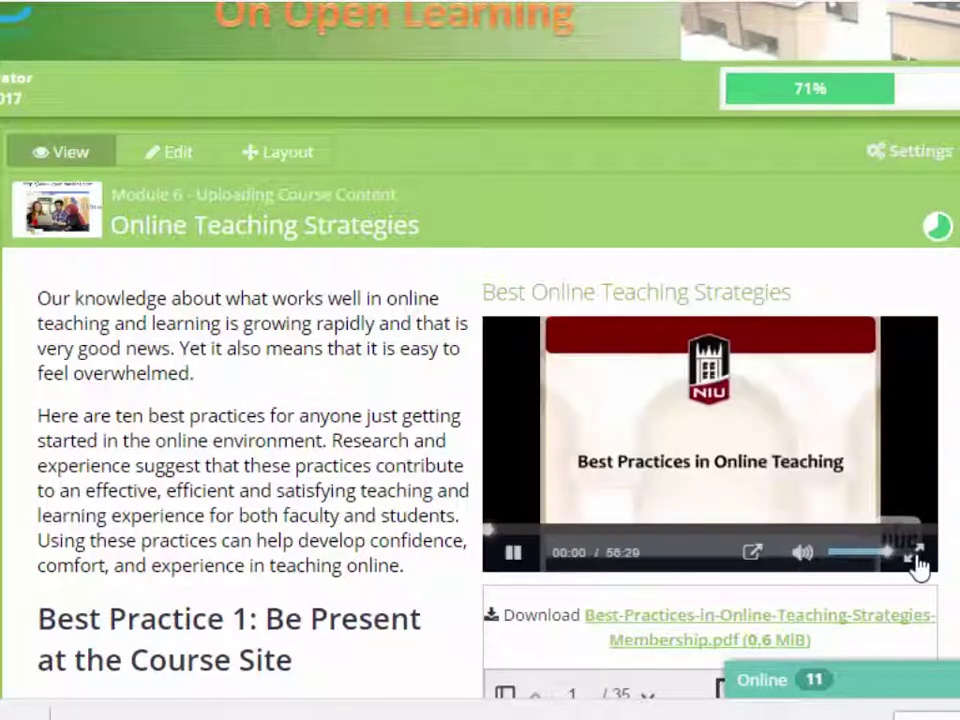
pyautogui.click(913, 558)
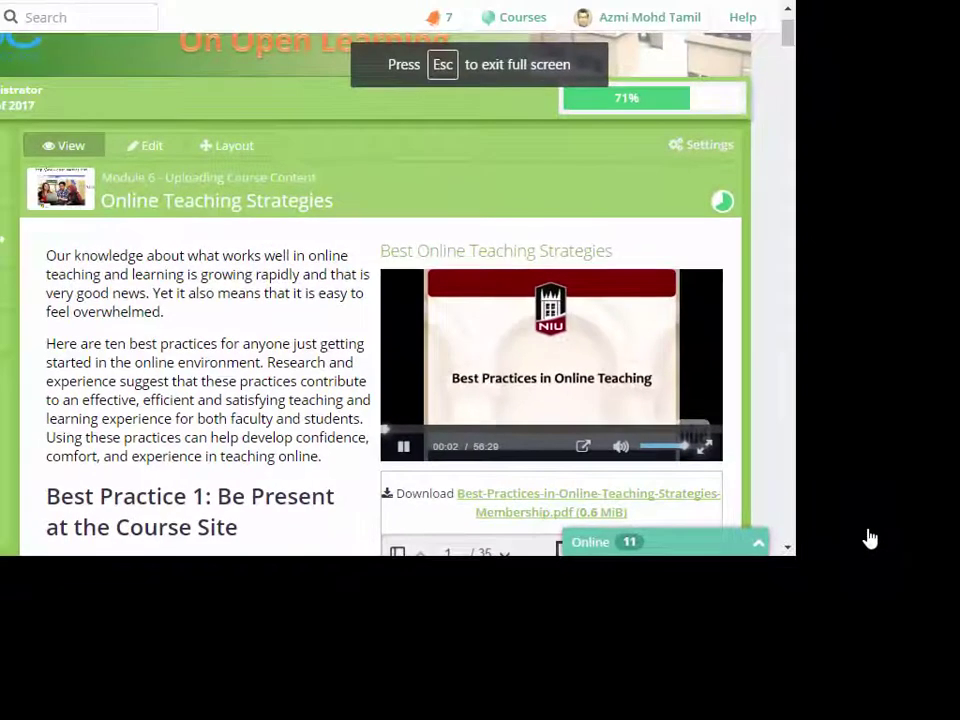